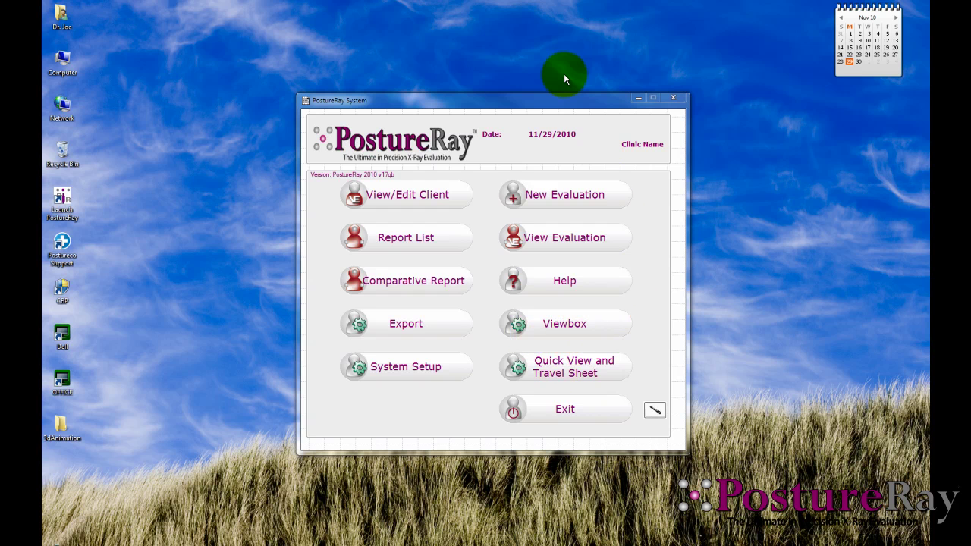
Open the Quick View and Travel Sheet form from the PostureRay System window.
{"action": "mouse_move", "coordinate": [565, 103]}
{"action": "left_mouse_down"}
{"action": "mouse_move", "coordinate": [543, 110]}
{"action": "mouse_move", "coordinate": [570, 121]}
{"action": "left_mouse_up"}
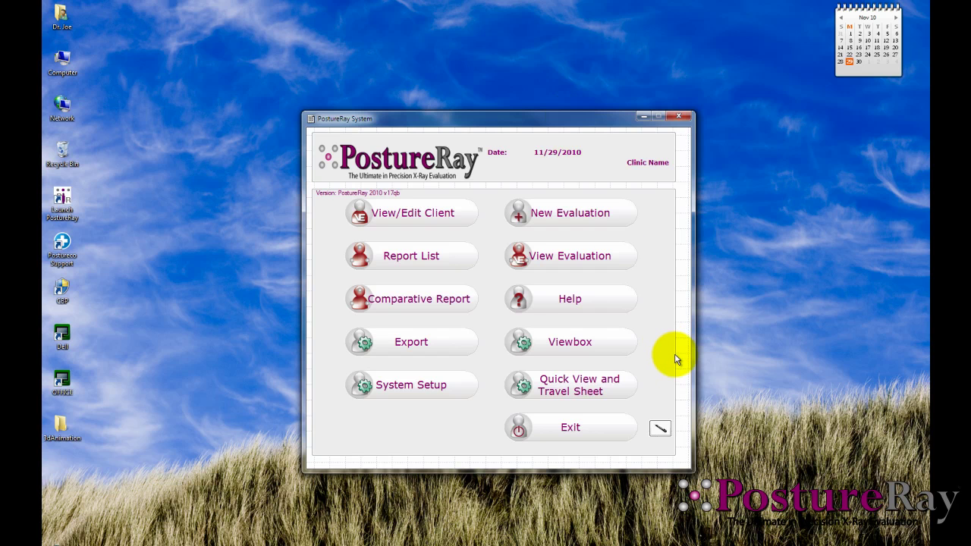
{"action": "left_click", "coordinate": [603, 387]}
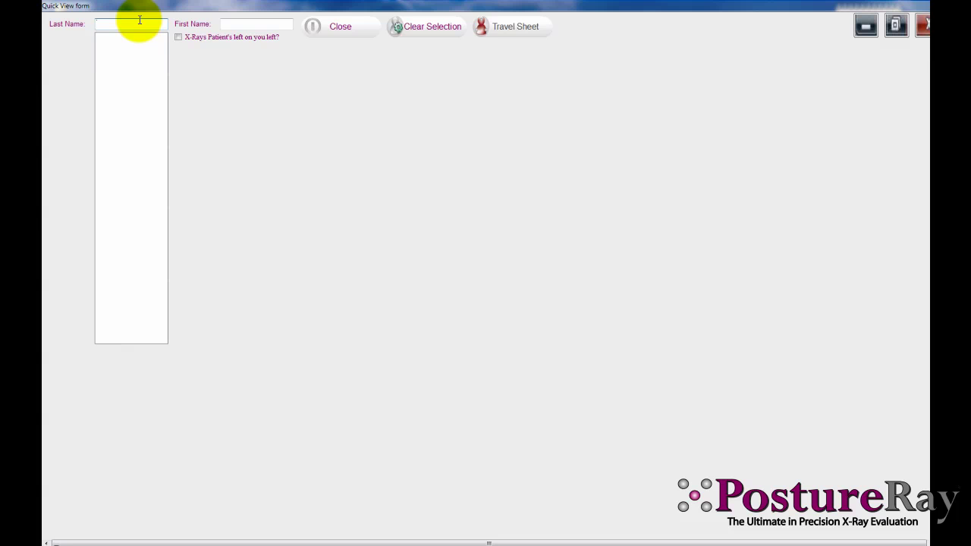
Search last names starting with M and select the patient with twelve X-rays dated 3/19/2010.
{"action": "type", "text": "M"}
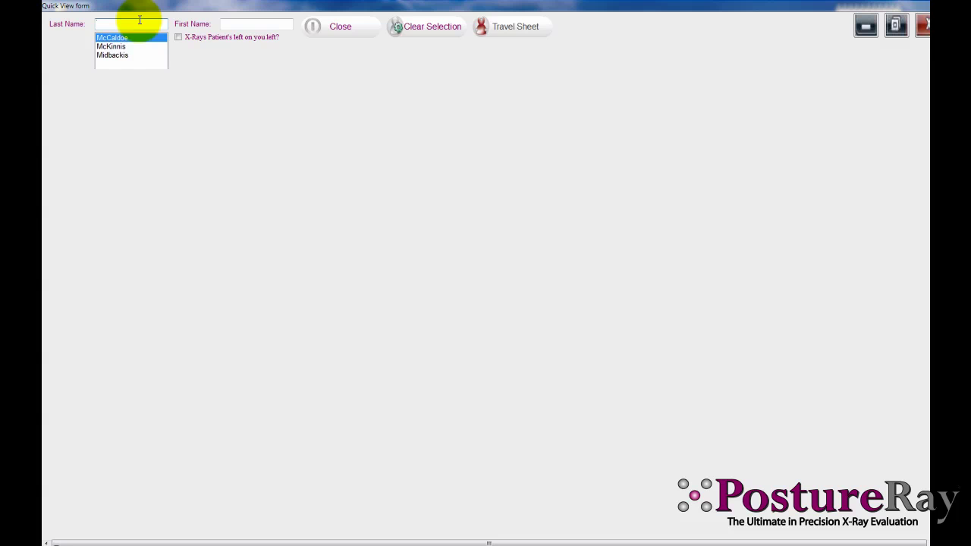
{"action": "left_click", "coordinate": [126, 56]}
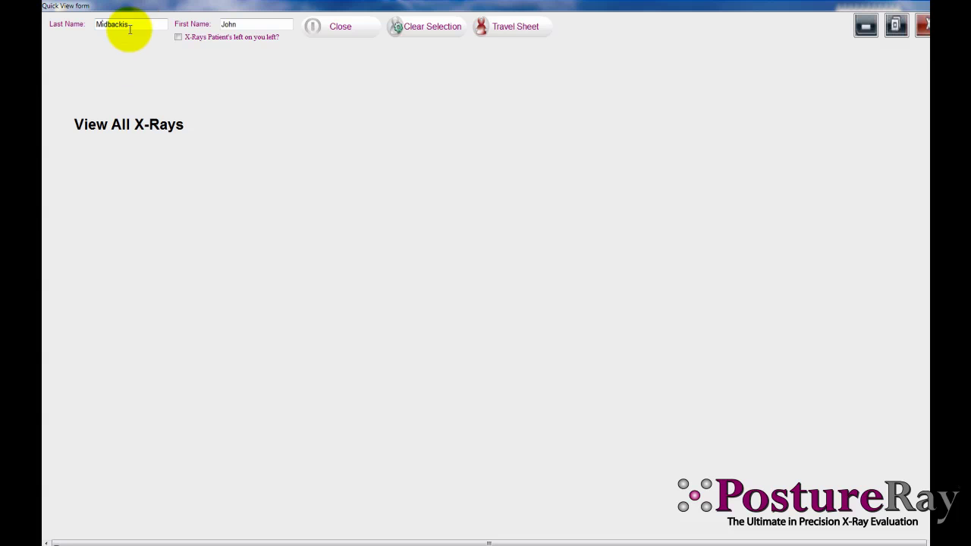
{"action": "left_click", "coordinate": [429, 30]}
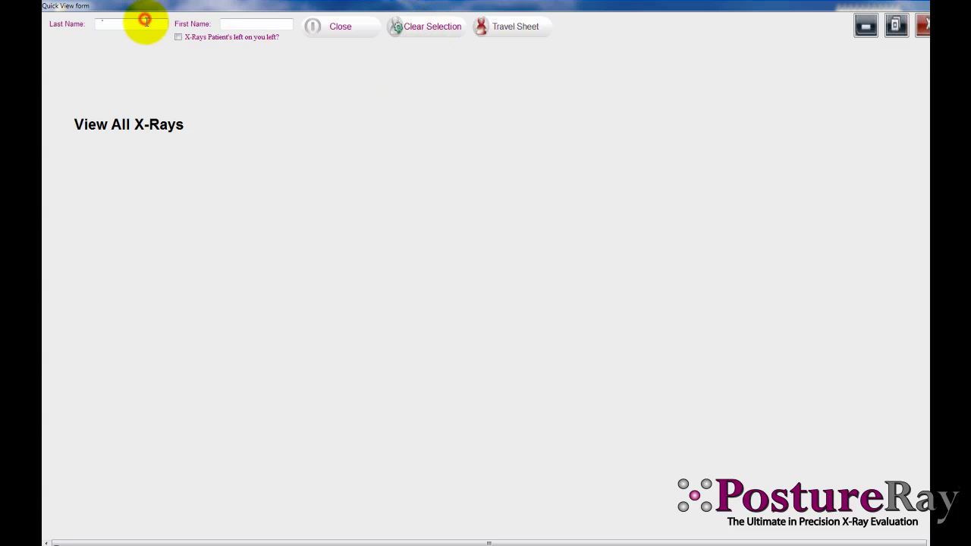
{"action": "left_click", "coordinate": [145, 22]}
{"action": "type", "text": "m"}
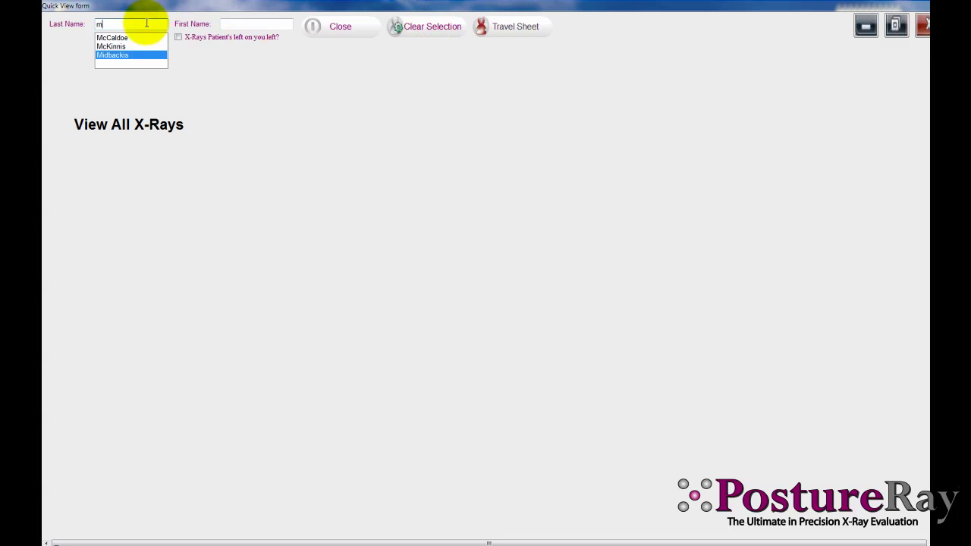
{"action": "left_click", "coordinate": [115, 47]}
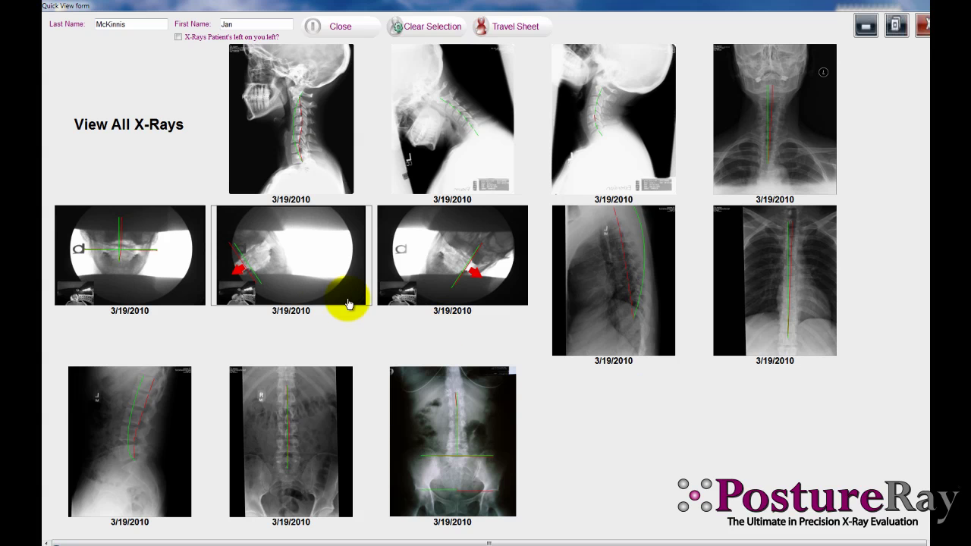
Pair the Lateral Cervical and Flexion X-rays, arrow the left spine, and show its measurements.
{"action": "left_click", "coordinate": [182, 160]}
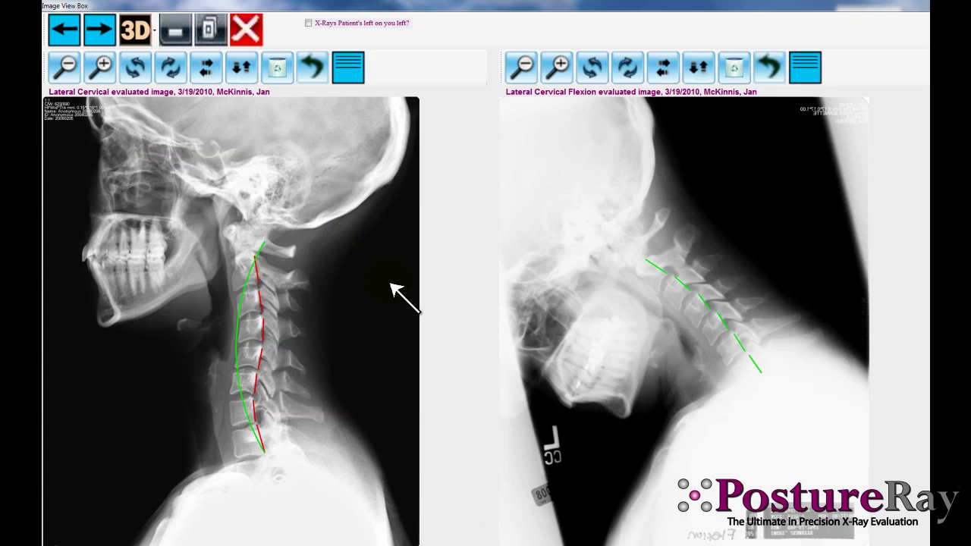
{"action": "mouse_move", "coordinate": [333, 275]}
{"action": "left_mouse_down"}
{"action": "mouse_move", "coordinate": [275, 316]}
{"action": "mouse_move", "coordinate": [281, 308]}
{"action": "mouse_move", "coordinate": [288, 323]}
{"action": "mouse_move", "coordinate": [275, 311]}
{"action": "left_mouse_up"}
{"action": "left_click", "coordinate": [252, 220]}
{"action": "left_click", "coordinate": [348, 67]}
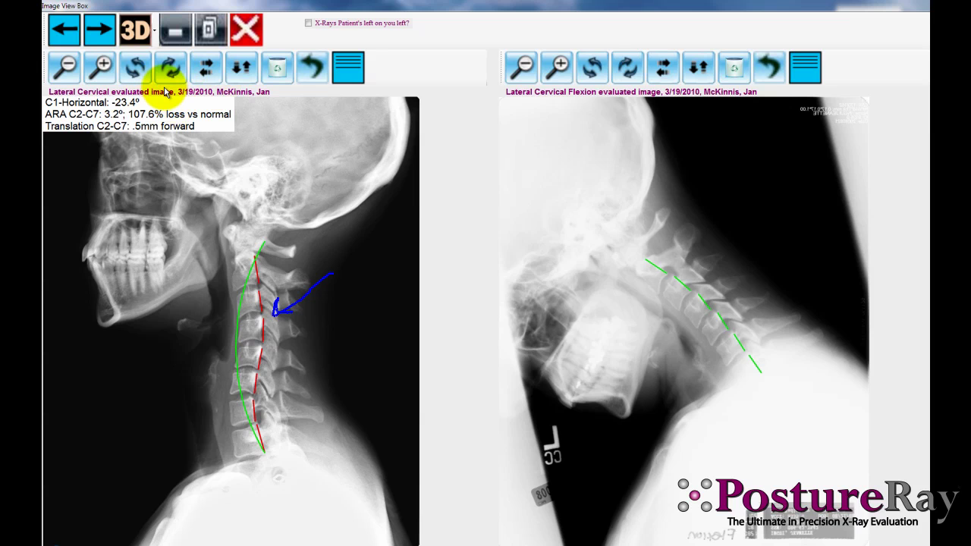
Play the Autonomic Nervous System animation from the 3D New Animations list.
{"action": "left_click", "coordinate": [155, 37]}
{"action": "mouse_move", "coordinate": [173, 134]}
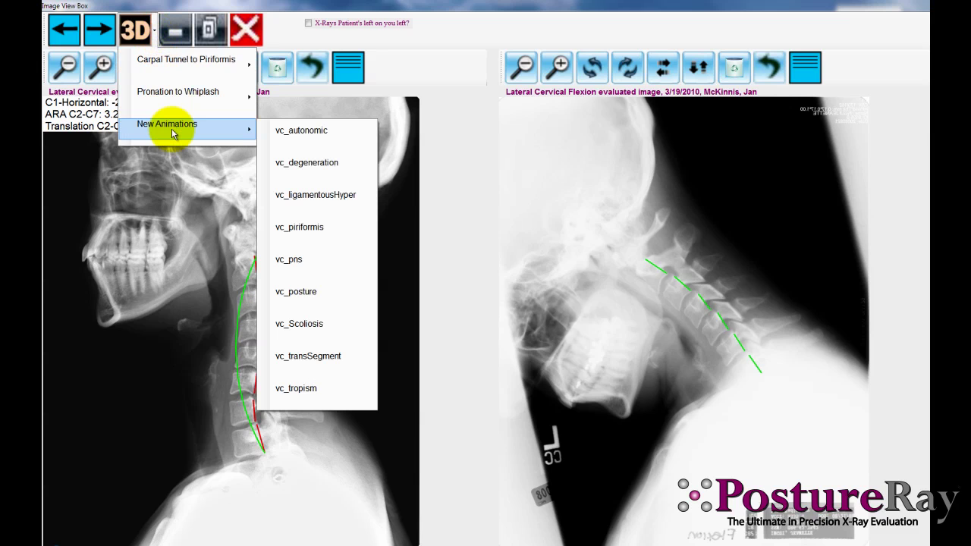
{"action": "left_click", "coordinate": [304, 137]}
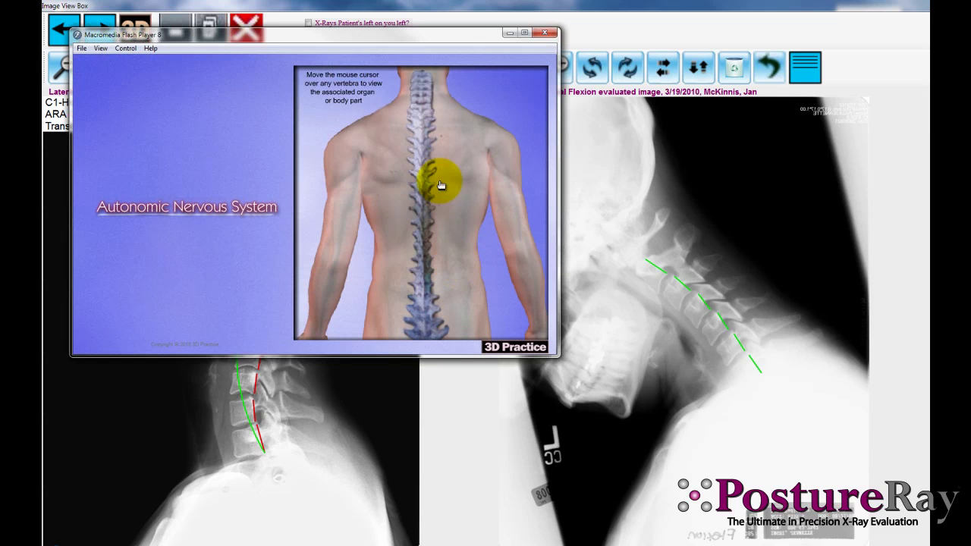
Center the animation, review organs and symptoms for T9, T1, C4 and T10, then close it.
{"action": "left_click_drag", "start_coordinate": [381, 35], "coordinate": [540, 136]}
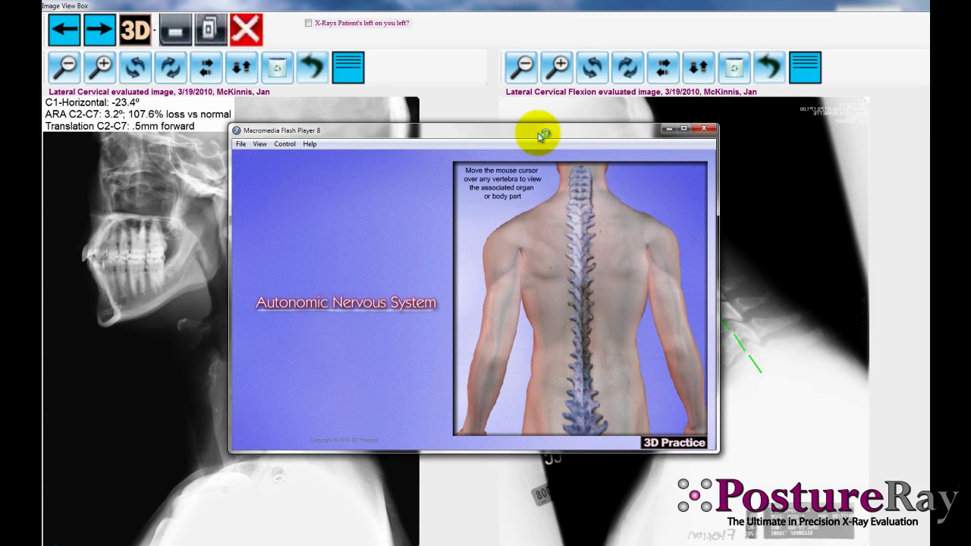
{"action": "mouse_move", "coordinate": [585, 314]}
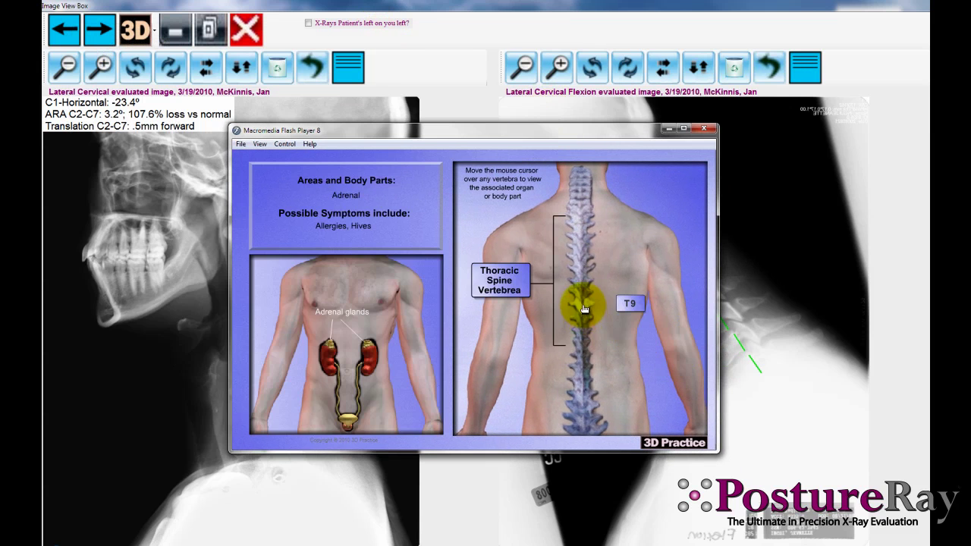
{"action": "mouse_move", "coordinate": [569, 221]}
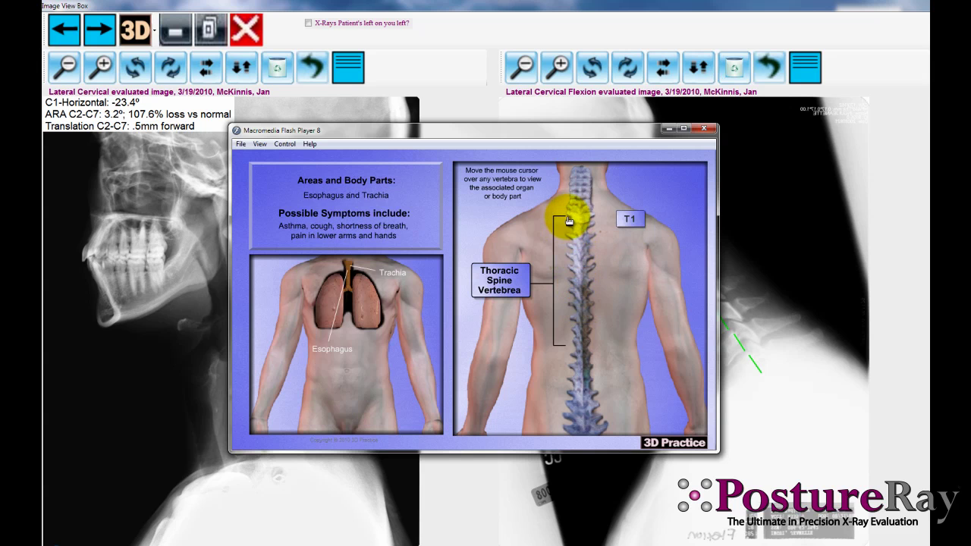
{"action": "mouse_move", "coordinate": [565, 203]}
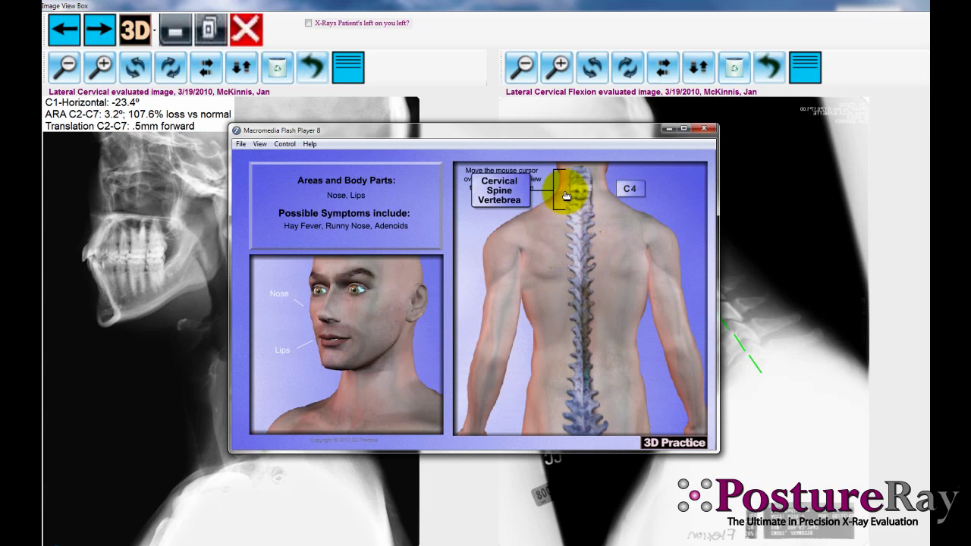
{"action": "mouse_move", "coordinate": [576, 242]}
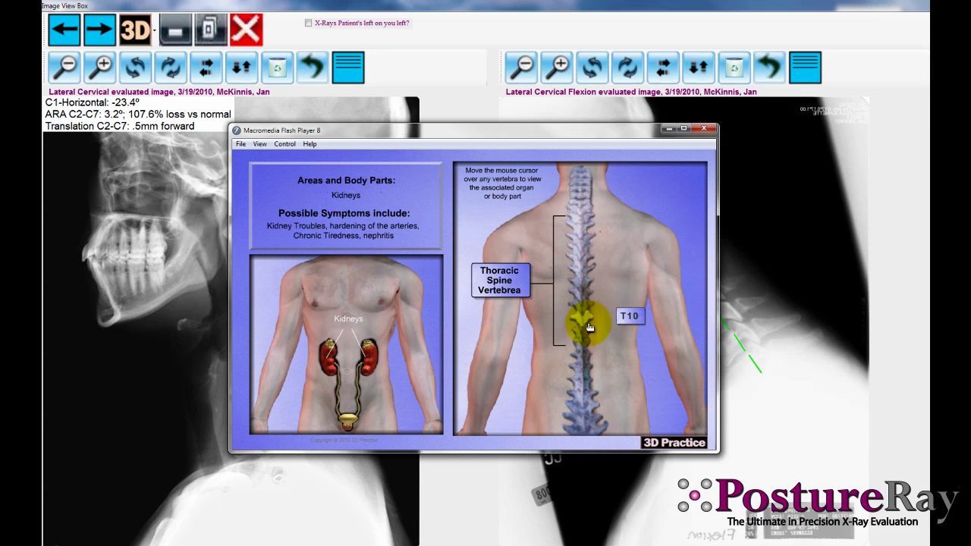
{"action": "mouse_move", "coordinate": [590, 400]}
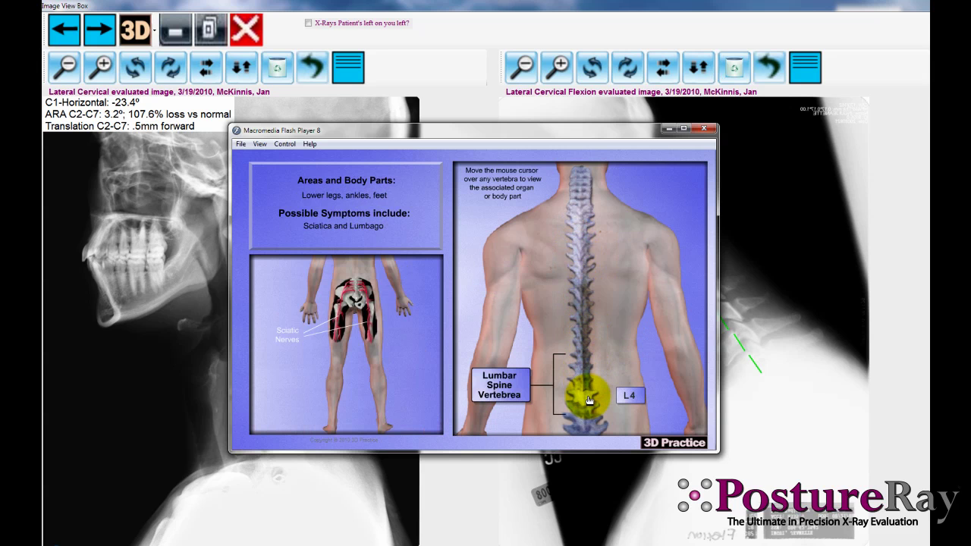
{"action": "left_click", "coordinate": [703, 134]}
Advance to the A/P Thoracic and Lateral Lumbar pair and show the lumbar measurements.
{"action": "left_click", "coordinate": [96, 30]}
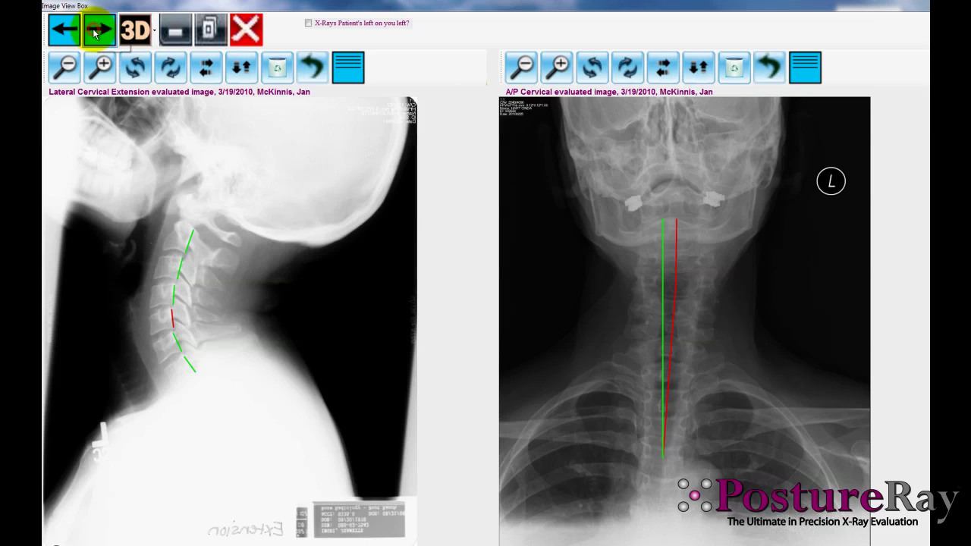
{"action": "left_click", "coordinate": [96, 31]}
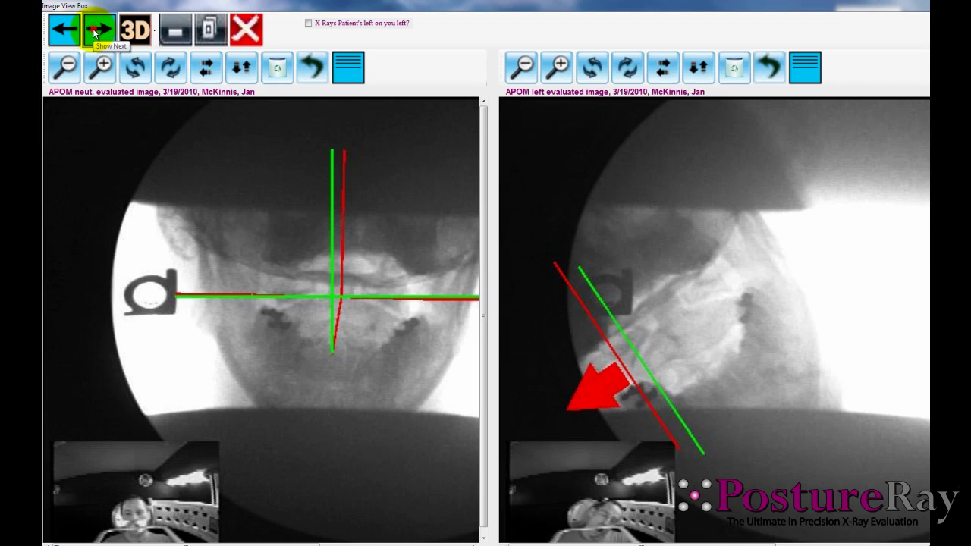
{"action": "left_click", "coordinate": [95, 31]}
{"action": "left_click", "coordinate": [96, 30]}
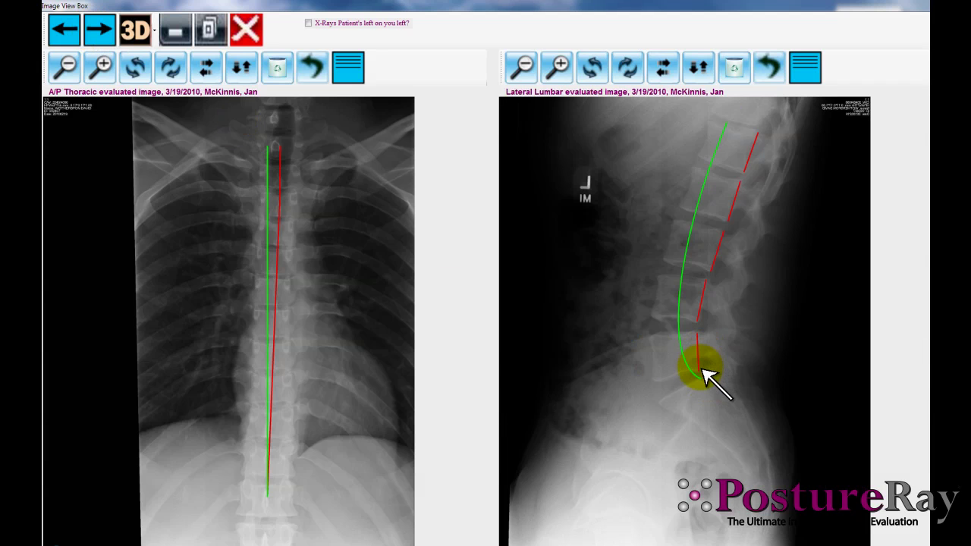
{"action": "left_click", "coordinate": [804, 67]}
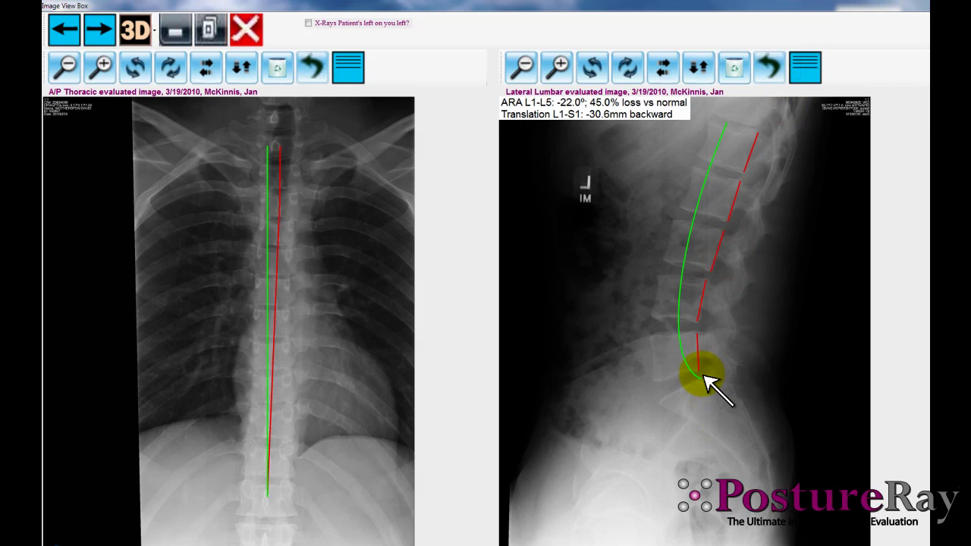
Sketch freehand blue curves over the lower lumbar spine.
{"action": "mouse_move", "coordinate": [698, 371]}
{"action": "left_mouse_down"}
{"action": "mouse_move", "coordinate": [735, 440]}
{"action": "mouse_move", "coordinate": [727, 531]}
{"action": "left_mouse_up"}
{"action": "mouse_move", "coordinate": [710, 334]}
{"action": "left_mouse_down"}
{"action": "mouse_move", "coordinate": [774, 415]}
{"action": "mouse_move", "coordinate": [762, 430]}
{"action": "left_mouse_up"}
{"action": "mouse_move", "coordinate": [726, 288]}
{"action": "left_mouse_down"}
{"action": "mouse_move", "coordinate": [748, 308]}
{"action": "mouse_move", "coordinate": [788, 433]}
{"action": "left_mouse_up"}
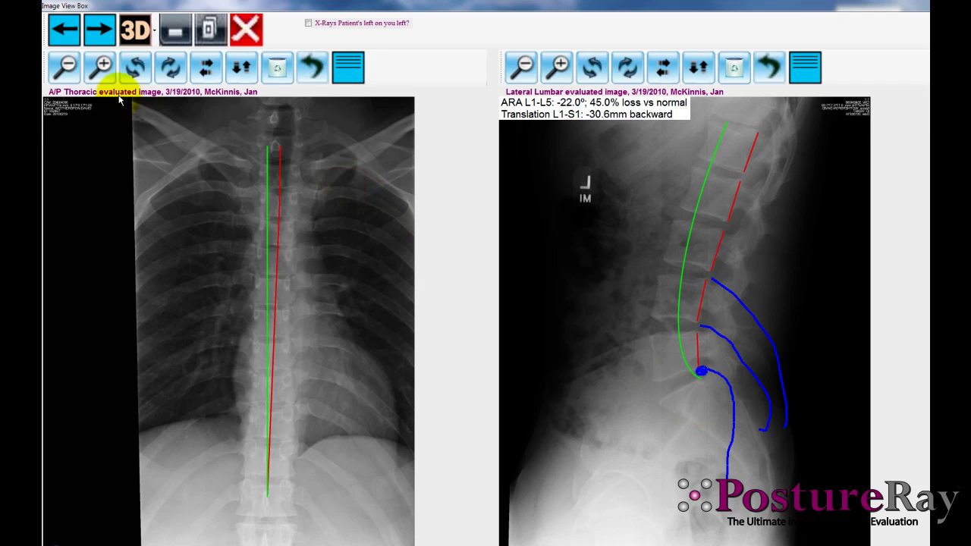
Launch the piriformis and sciatic nerve animation from the 3D animations list.
{"action": "left_click", "coordinate": [153, 41]}
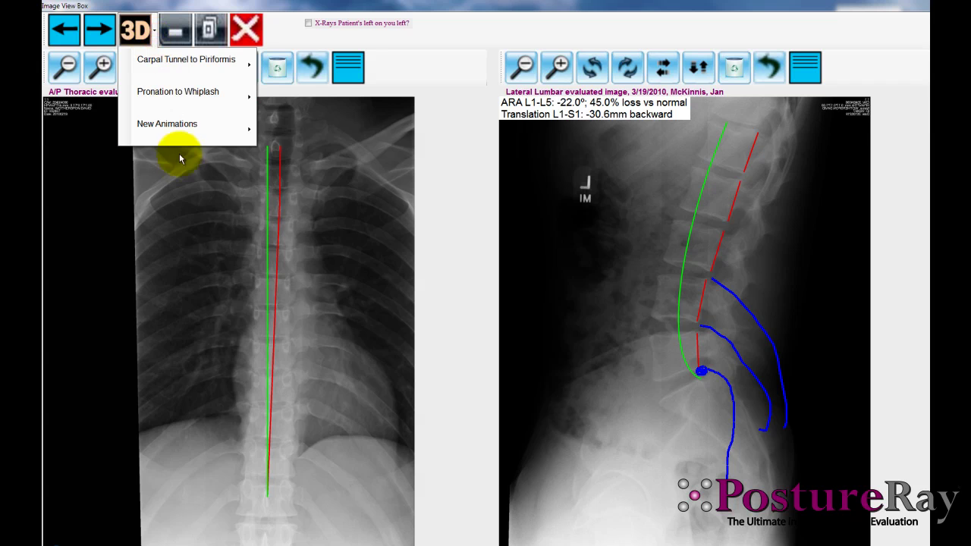
{"action": "mouse_move", "coordinate": [180, 132]}
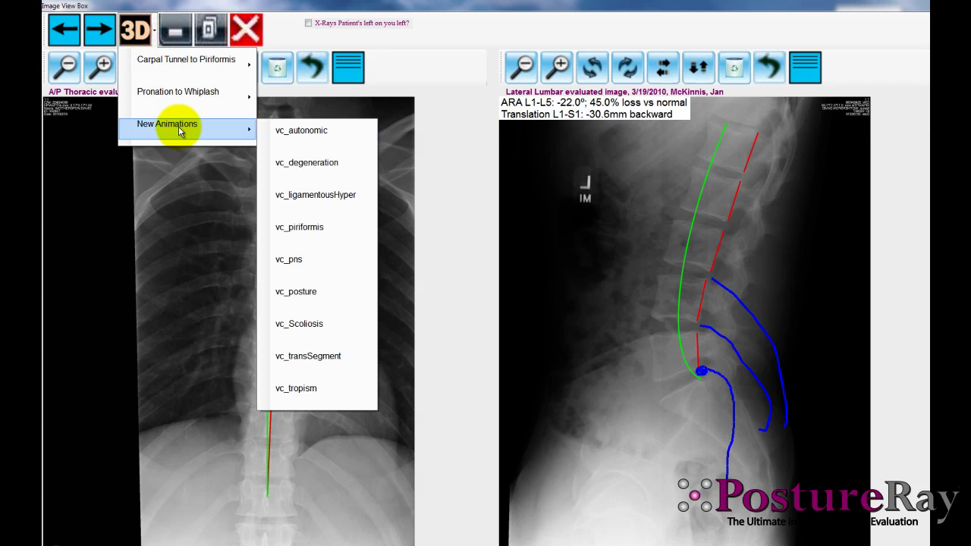
{"action": "left_click", "coordinate": [320, 226]}
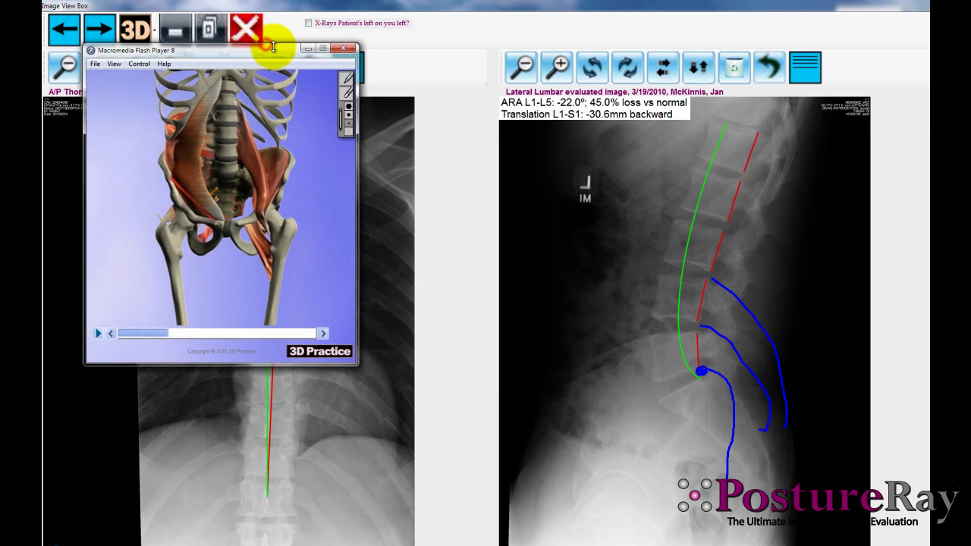
Maximize the animation, play then pause the rotating pelvis, and close Flash Player.
{"action": "left_click_drag", "start_coordinate": [265, 44], "coordinate": [503, 173]}
{"action": "left_click", "coordinate": [563, 173]}
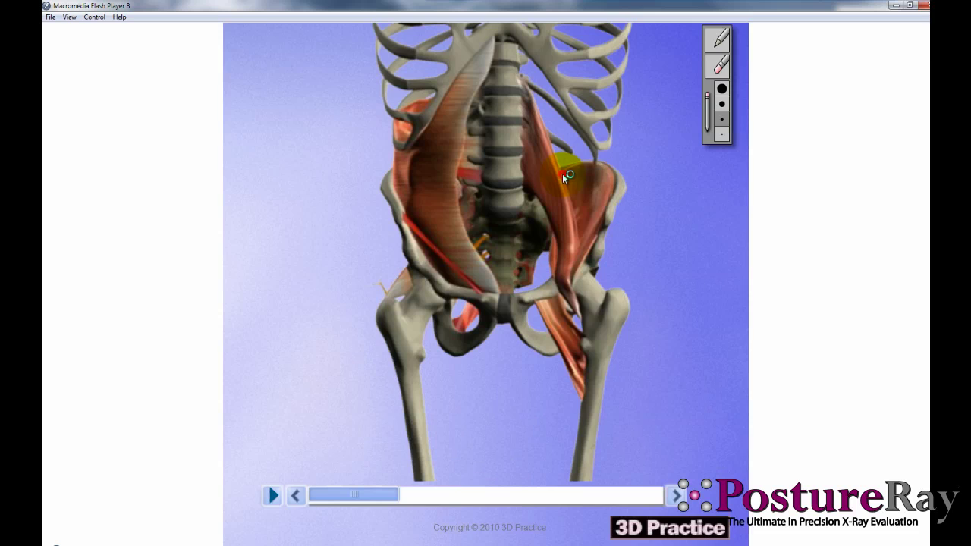
{"action": "left_click", "coordinate": [274, 496]}
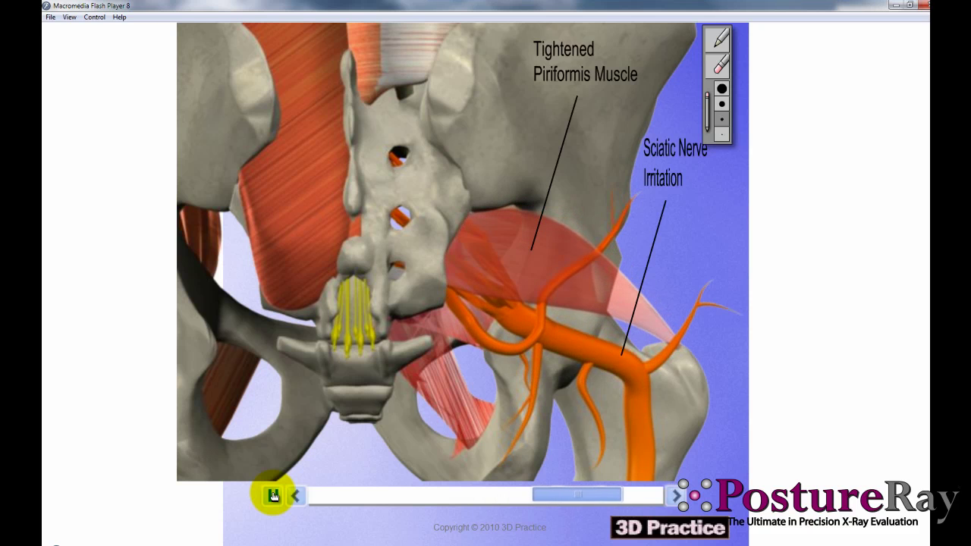
{"action": "left_click", "coordinate": [274, 496]}
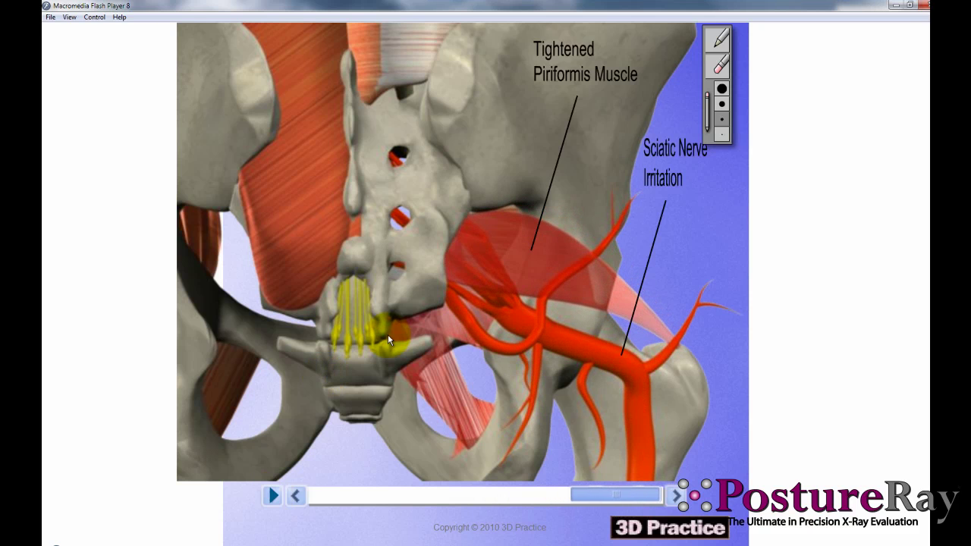
{"action": "left_click", "coordinate": [924, 5]}
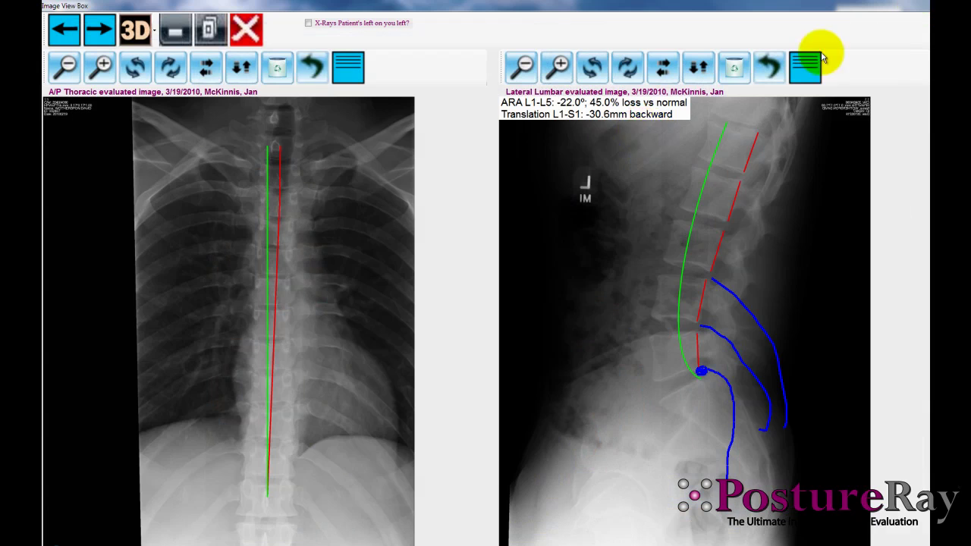
{"action": "left_click", "coordinate": [138, 34]}
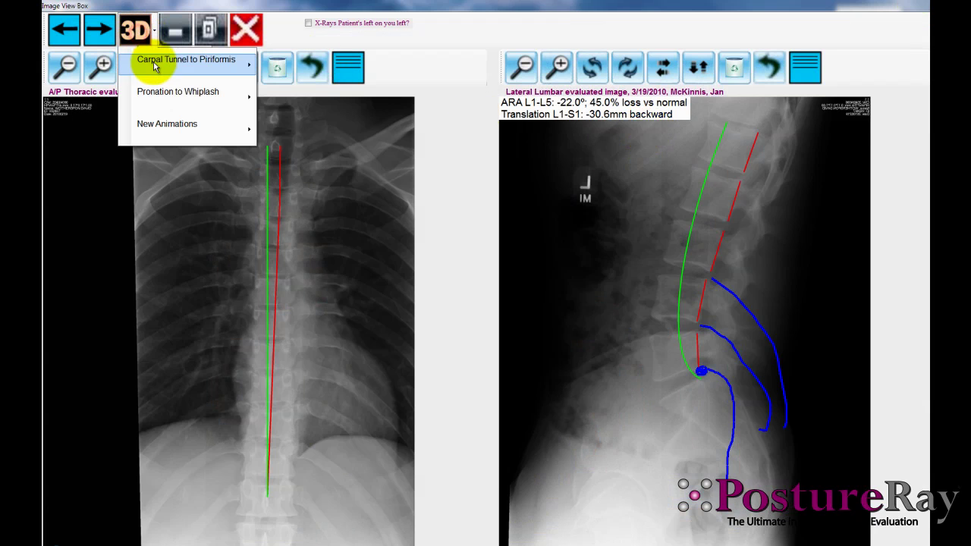
{"action": "mouse_move", "coordinate": [156, 67]}
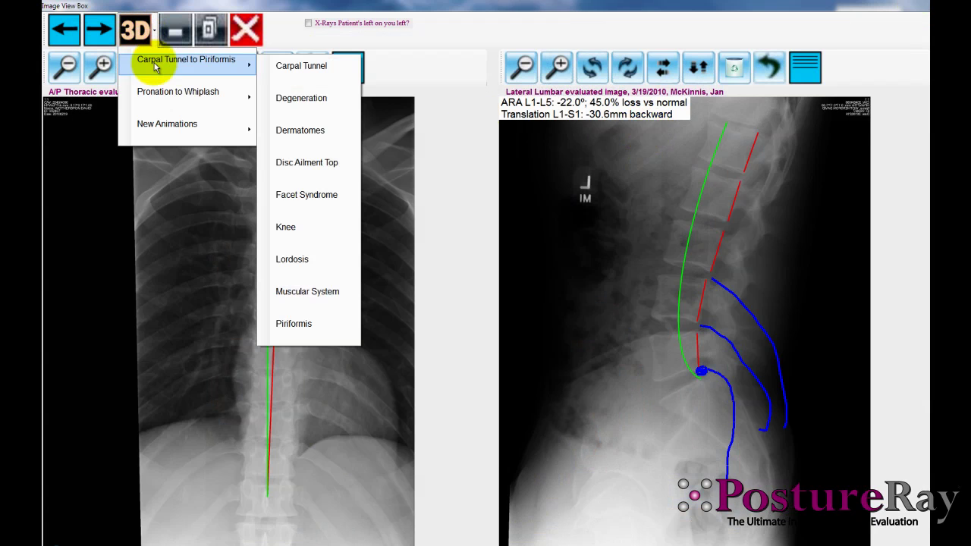
{"action": "left_click", "coordinate": [288, 166]}
{"action": "left_click_drag", "start_coordinate": [266, 68], "coordinate": [417, 152]}
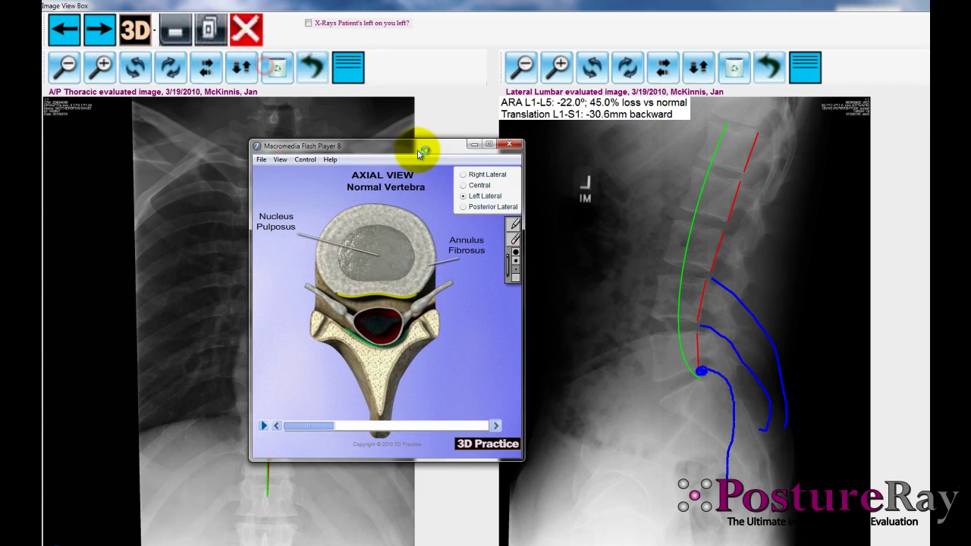
{"action": "left_click", "coordinate": [465, 175]}
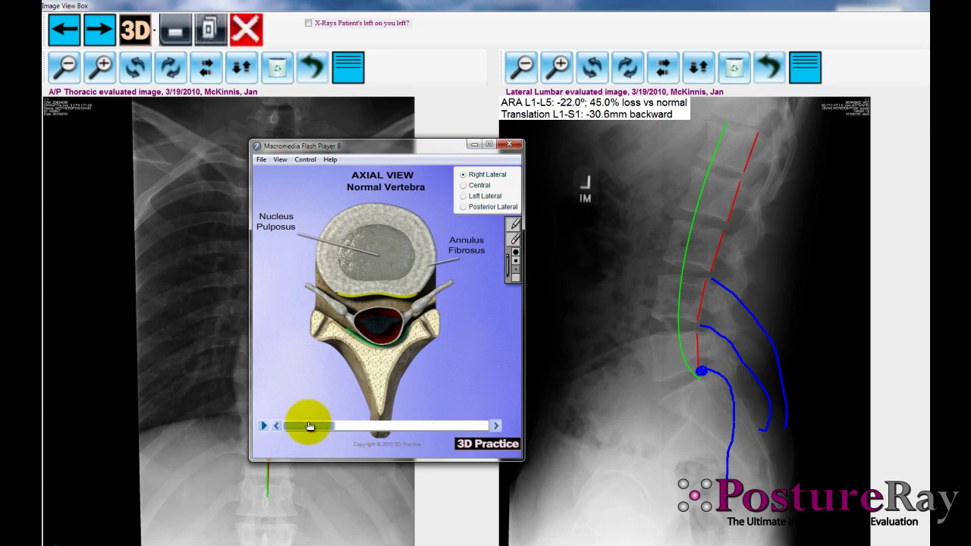
{"action": "left_click", "coordinate": [494, 144]}
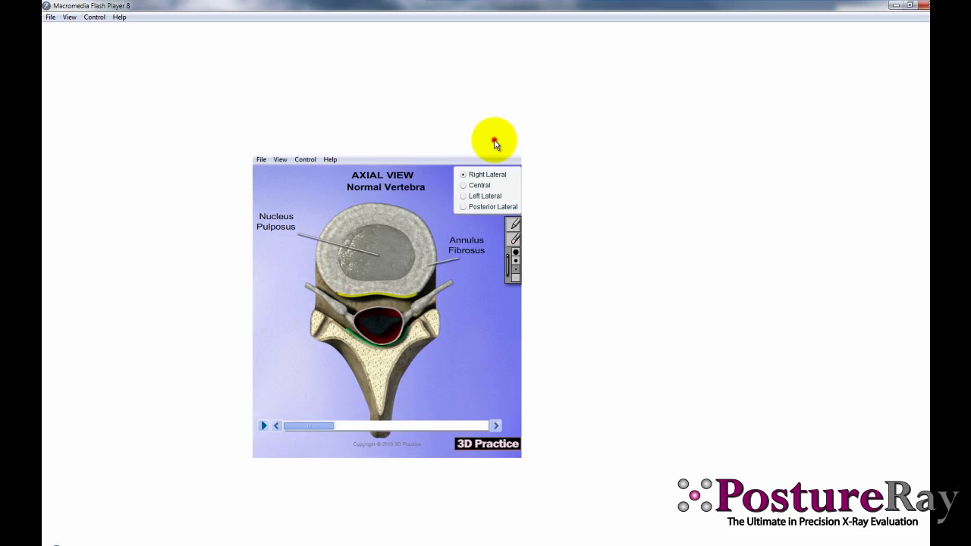
{"action": "left_click", "coordinate": [275, 493]}
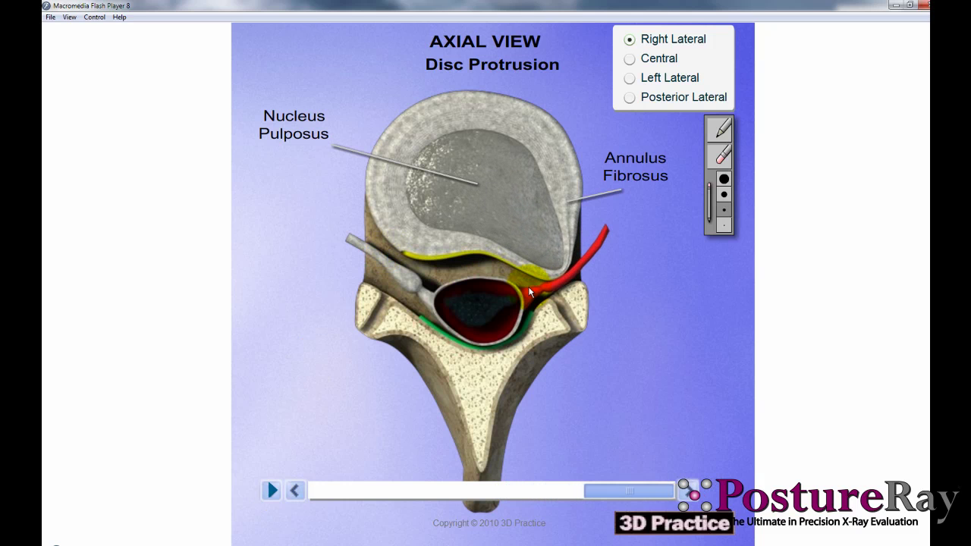
{"action": "left_click", "coordinate": [725, 128]}
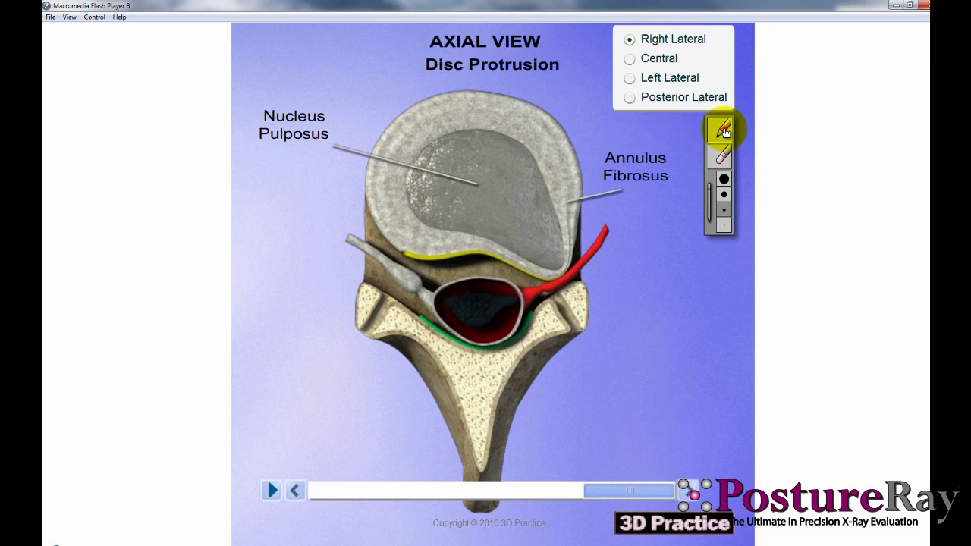
{"action": "left_click", "coordinate": [585, 230]}
{"action": "mouse_move", "coordinate": [525, 203]}
{"action": "left_mouse_down"}
{"action": "mouse_move", "coordinate": [557, 262]}
{"action": "mouse_move", "coordinate": [538, 247]}
{"action": "mouse_move", "coordinate": [563, 259]}
{"action": "mouse_move", "coordinate": [561, 221]}
{"action": "left_mouse_up"}
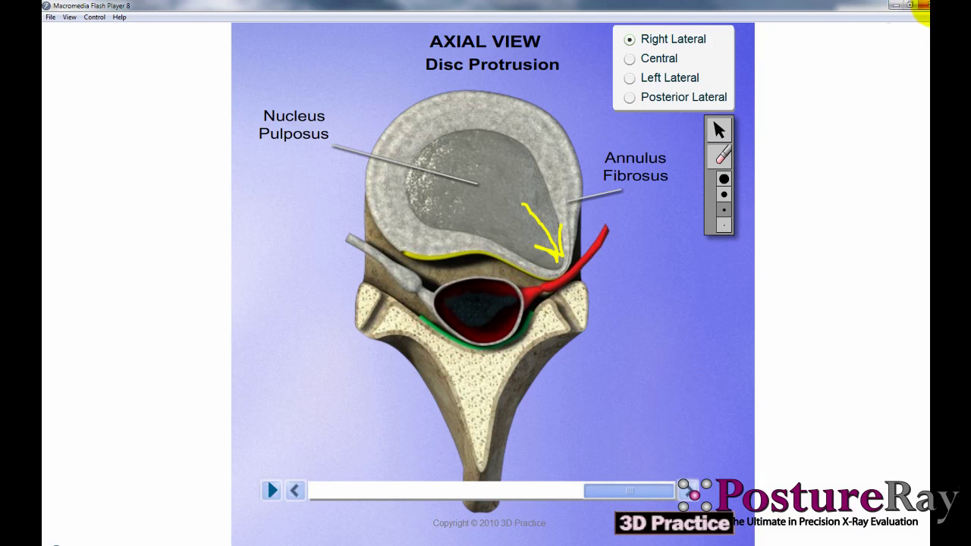
{"action": "left_click", "coordinate": [923, 6]}
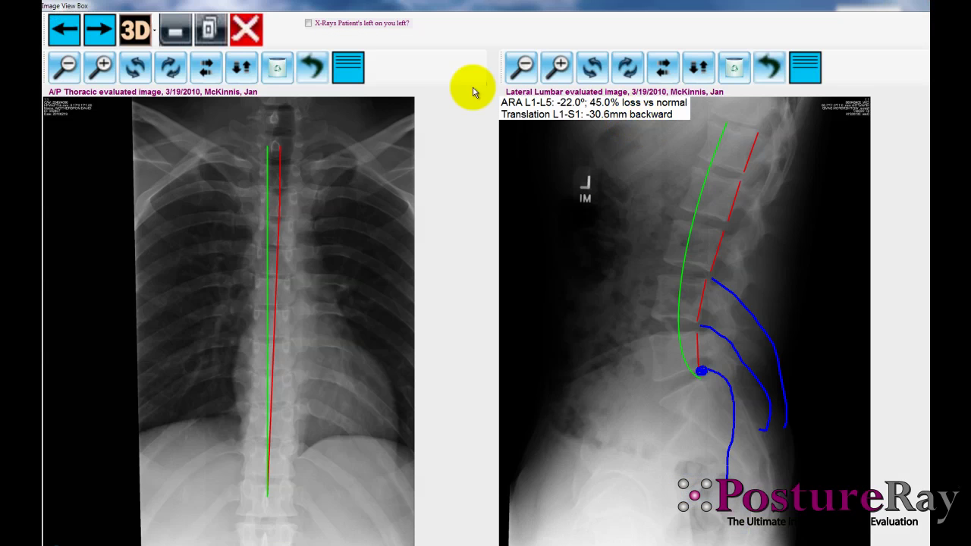
{"action": "left_click", "coordinate": [135, 30]}
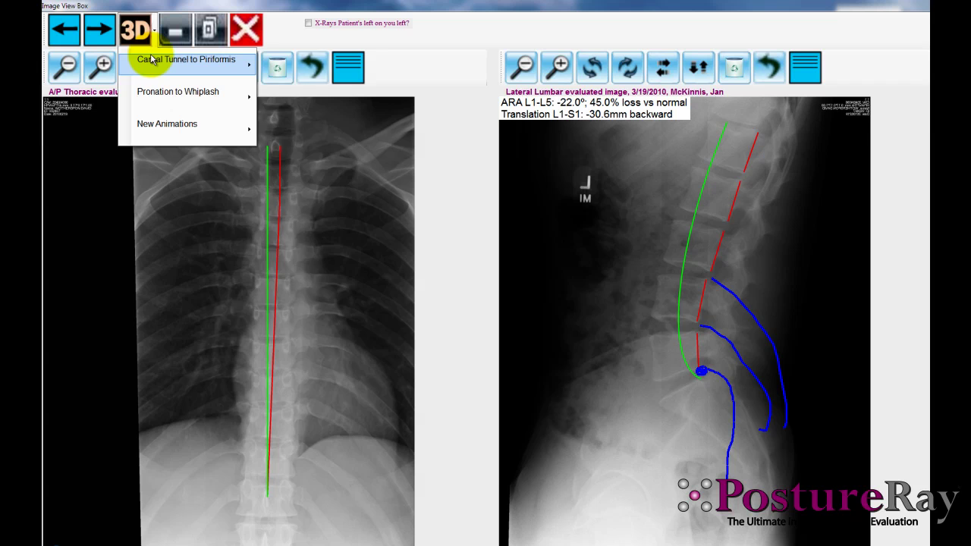
{"action": "mouse_move", "coordinate": [154, 60]}
{"action": "left_click", "coordinate": [305, 130]}
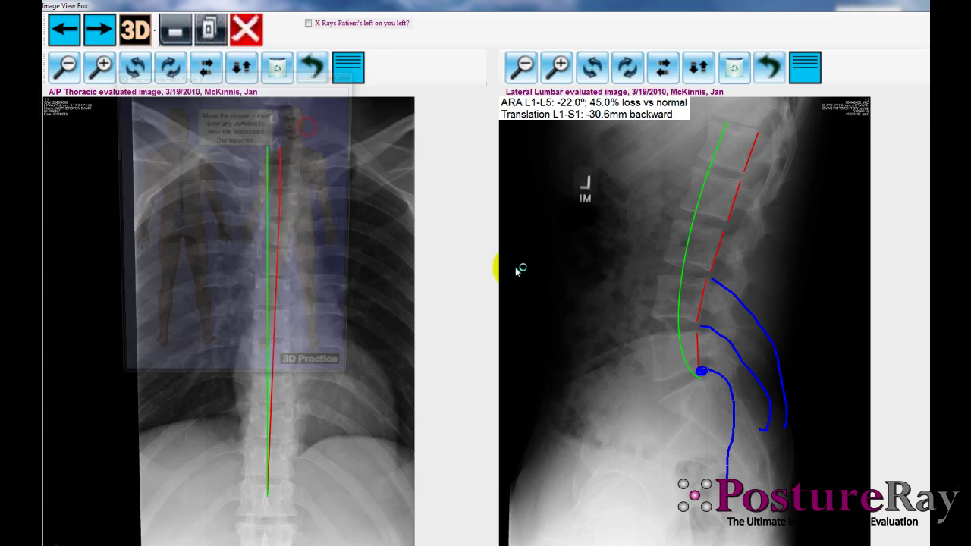
{"action": "left_click", "coordinate": [322, 74]}
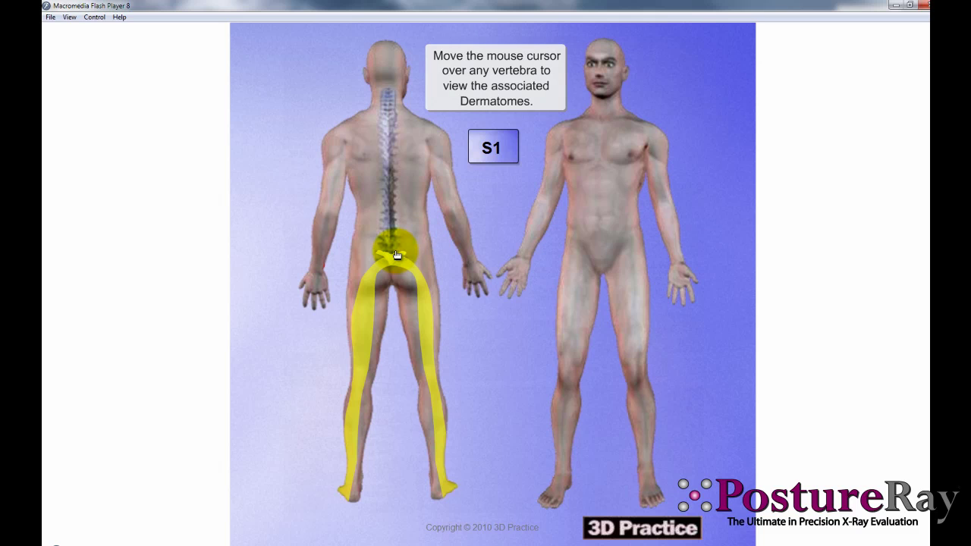
{"action": "left_click", "coordinate": [923, 5]}
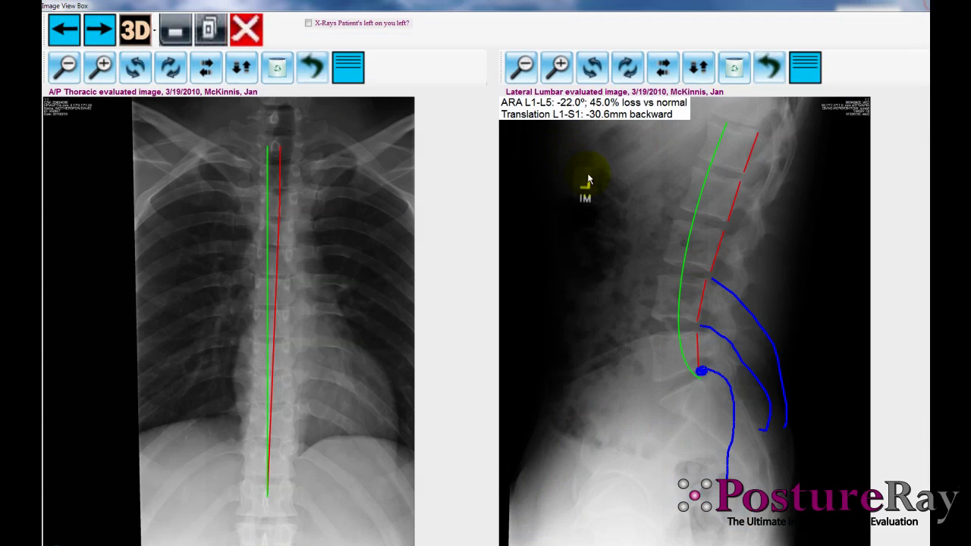
Show the last two X-ray pairs, close the View Box and Quick View, and reopen an empty View Box.
{"action": "left_click", "coordinate": [95, 36]}
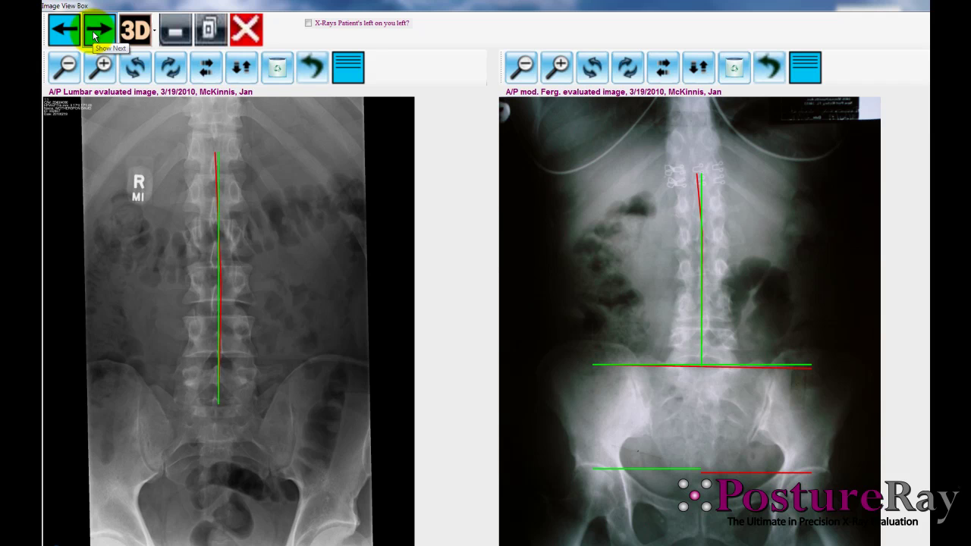
{"action": "left_click", "coordinate": [94, 36]}
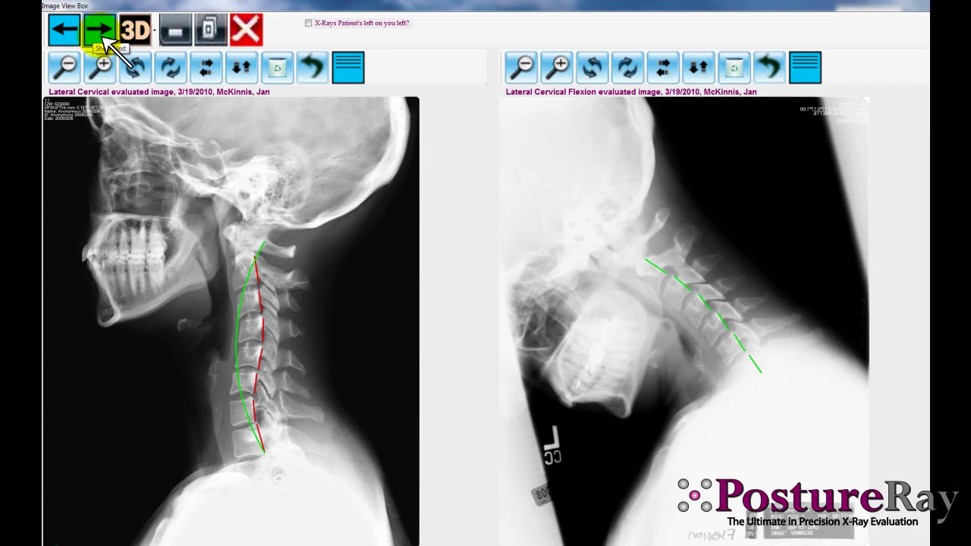
{"action": "left_click", "coordinate": [248, 31]}
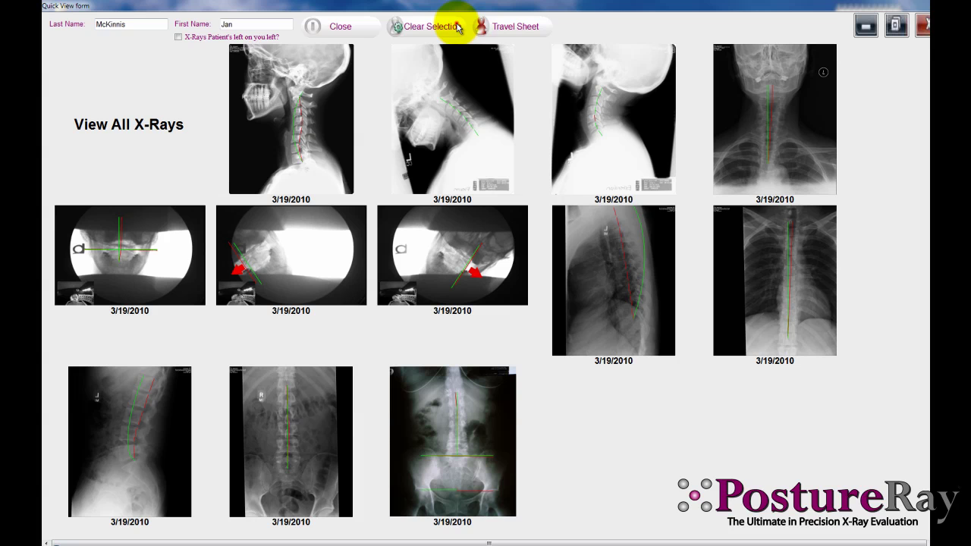
{"action": "left_click", "coordinate": [361, 24]}
{"action": "left_click", "coordinate": [559, 348]}
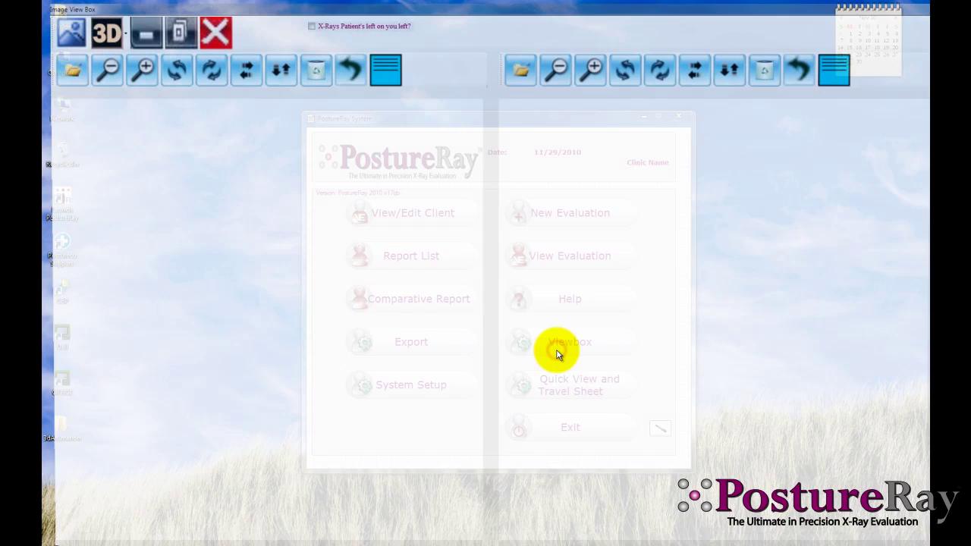
Search the patient's records by last name in the Image Selection Form.
{"action": "left_click", "coordinate": [65, 68]}
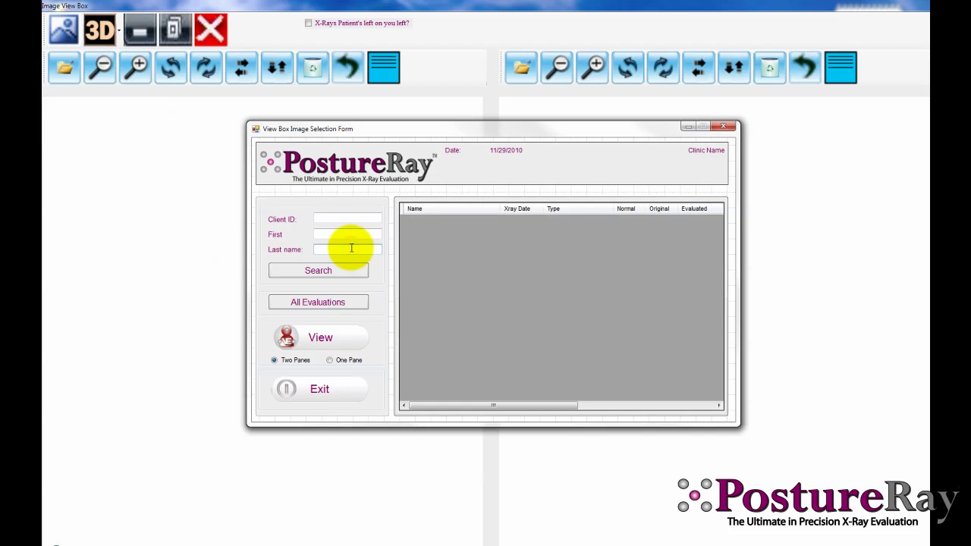
{"action": "key", "text": "Return"}
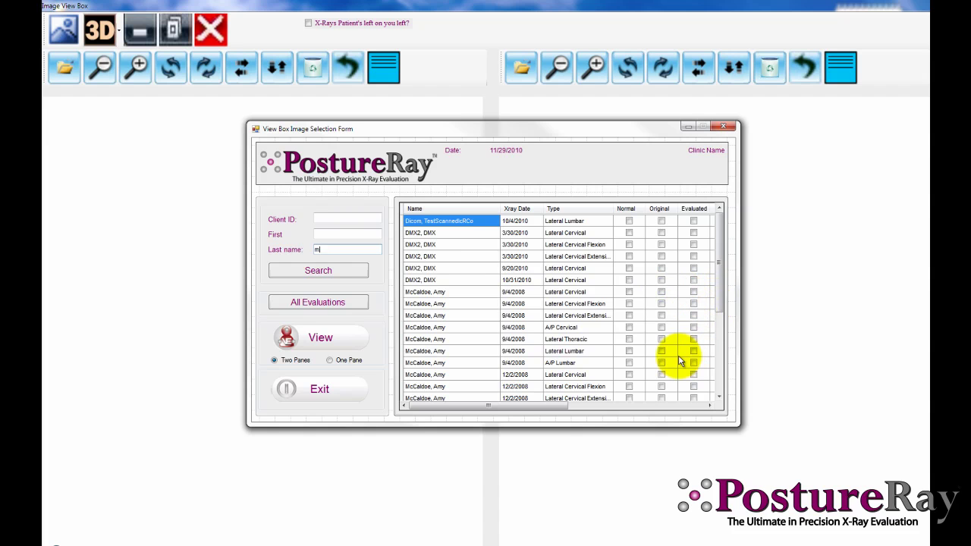
{"action": "left_click", "coordinate": [719, 319]}
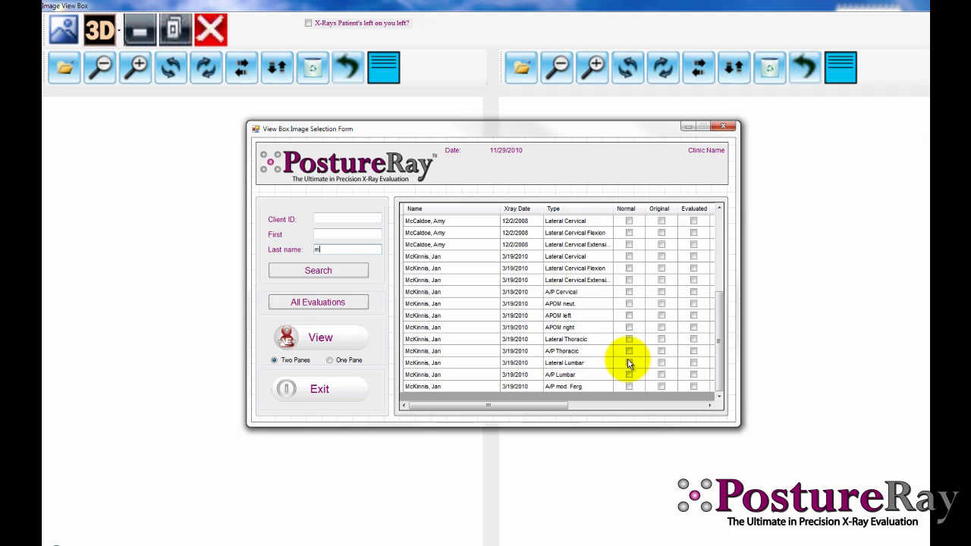
Tick Normal and Evaluated for Lateral Lumbar and A/P Lumbar, then view them in two panes.
{"action": "left_click", "coordinate": [628, 363]}
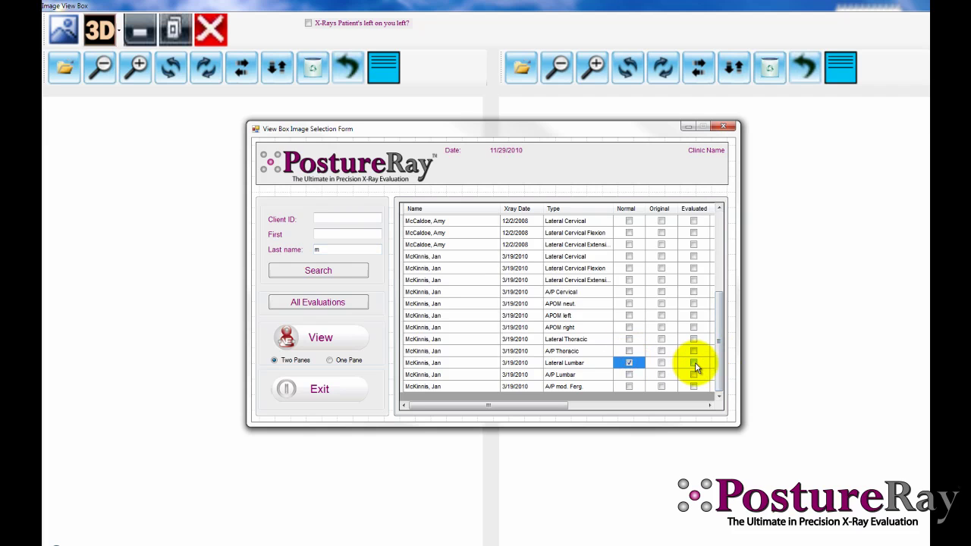
{"action": "left_click", "coordinate": [694, 362]}
{"action": "left_click", "coordinate": [631, 376]}
{"action": "left_click", "coordinate": [693, 374]}
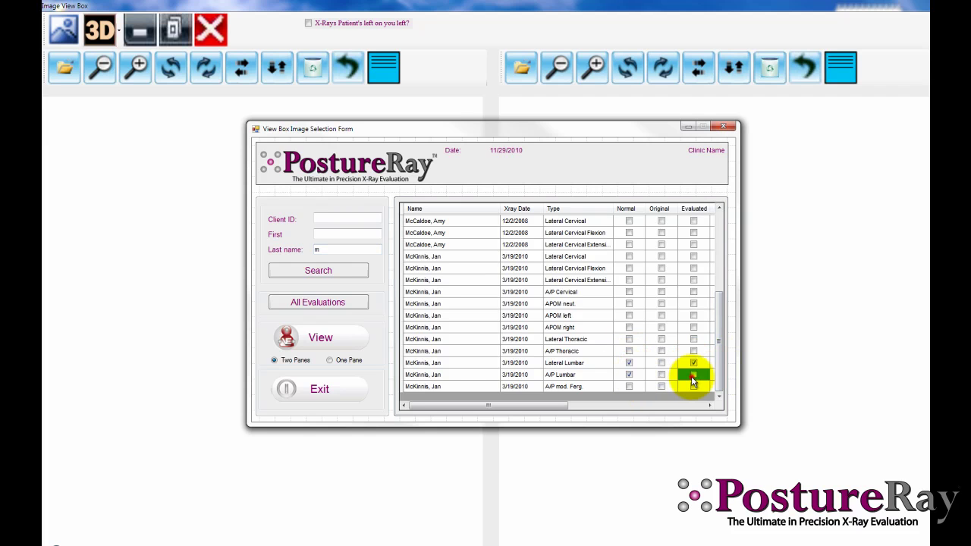
{"action": "left_click", "coordinate": [317, 338]}
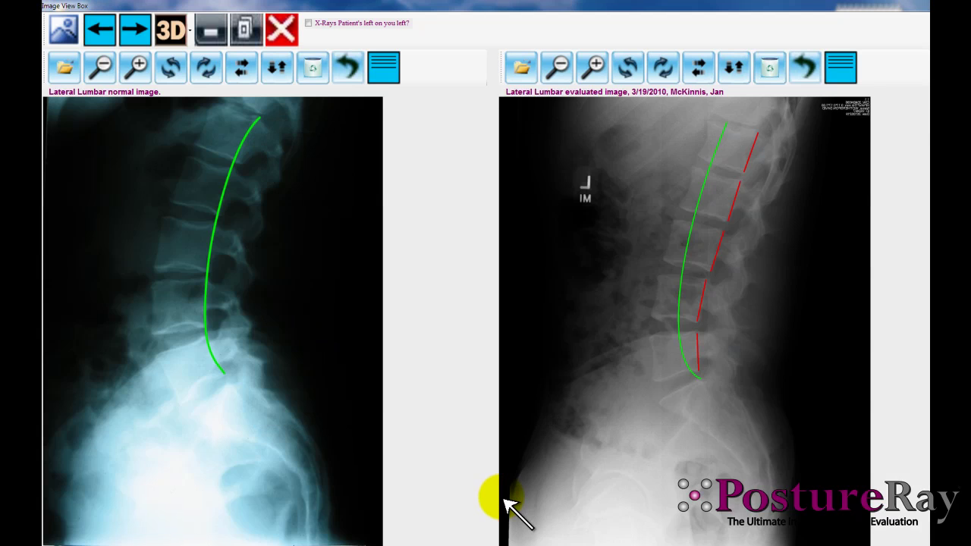
Open the Spondylolisthesis animation from 3D > Pronation to Whiplash.
{"action": "left_click", "coordinate": [188, 38]}
{"action": "mouse_move", "coordinate": [180, 127]}
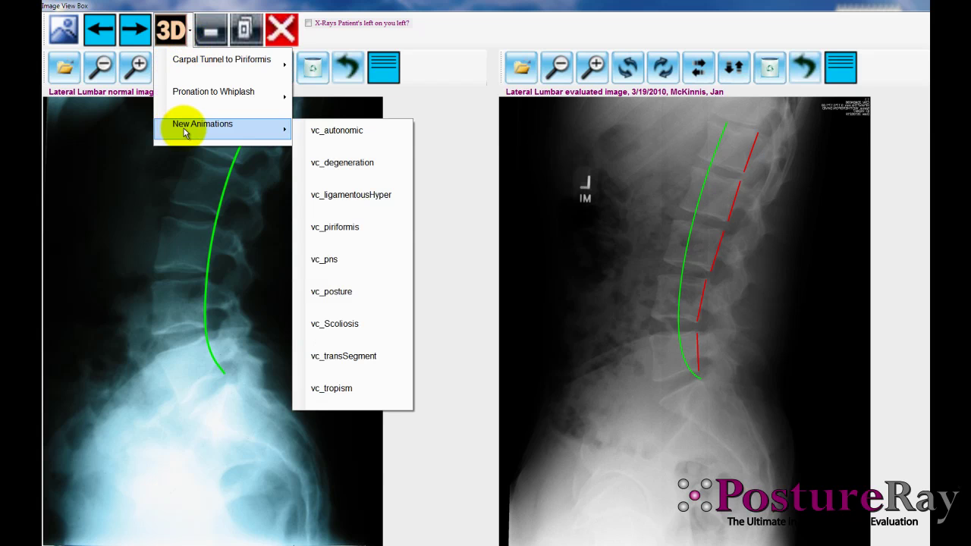
{"action": "mouse_move", "coordinate": [202, 101]}
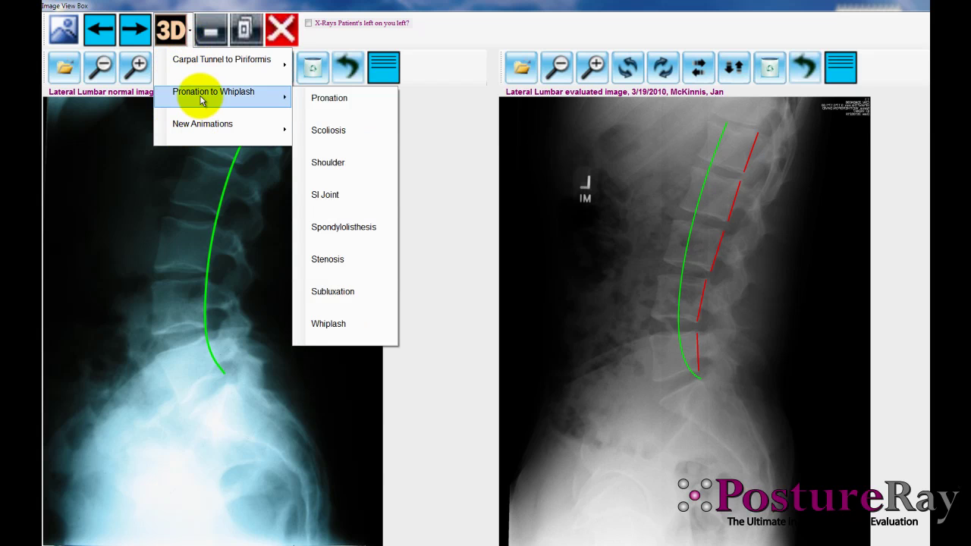
{"action": "left_click", "coordinate": [349, 227]}
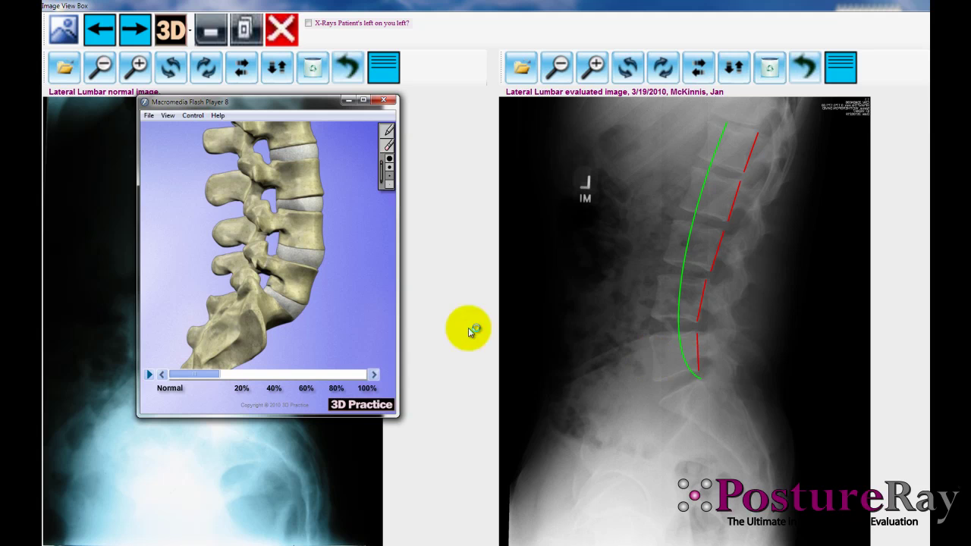
Maximize the animation, advance the vertebral slip to about 40%, then close Flash Player.
{"action": "left_click", "coordinate": [366, 99]}
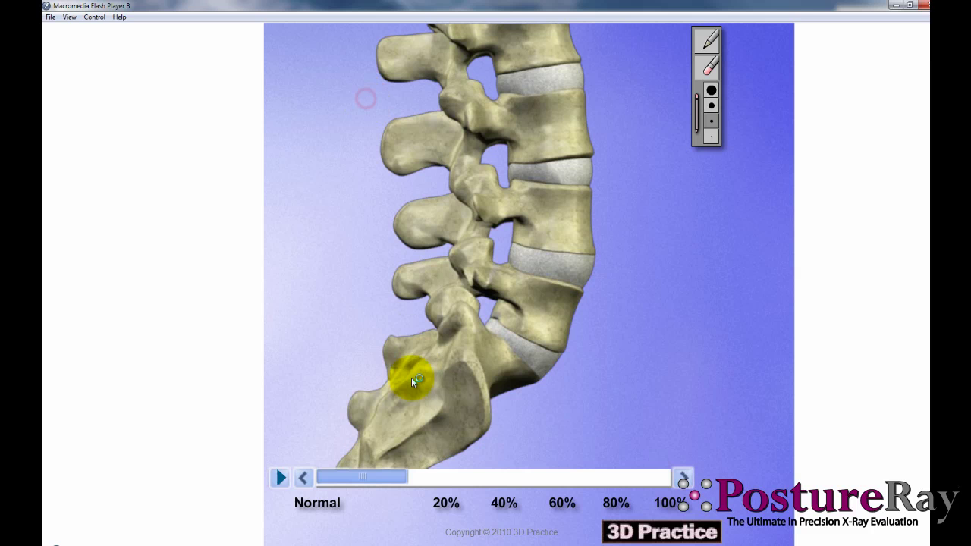
{"action": "left_click_drag", "start_coordinate": [331, 475], "coordinate": [431, 480]}
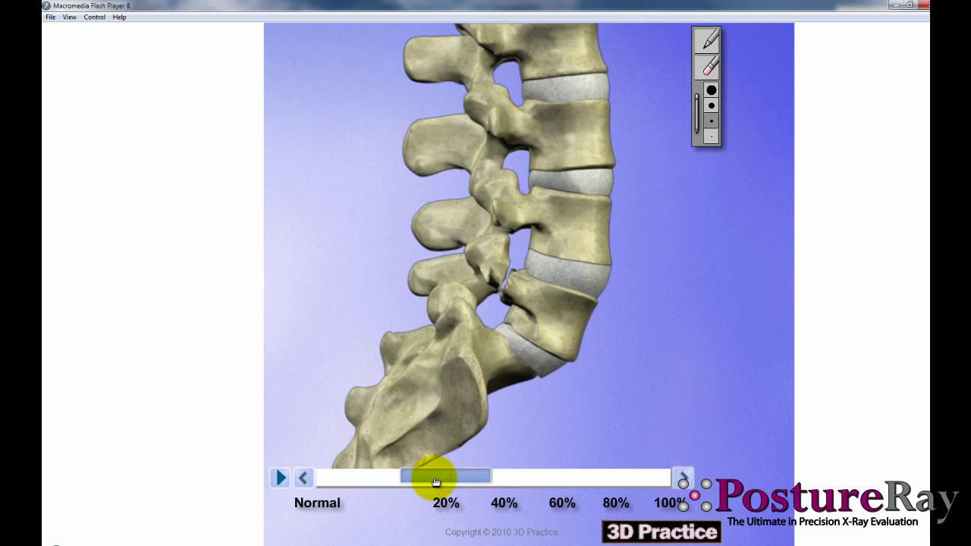
{"action": "left_click_drag", "start_coordinate": [436, 483], "coordinate": [499, 476]}
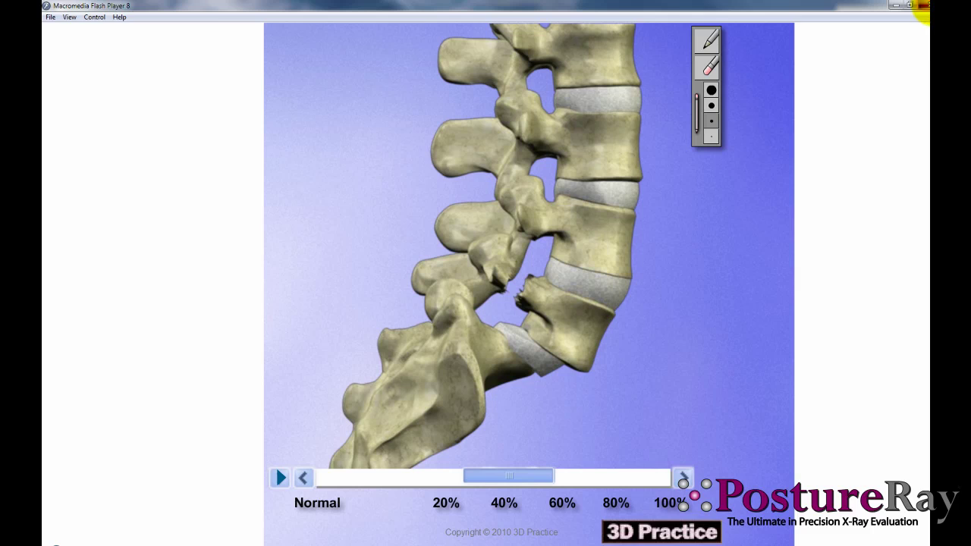
{"action": "left_click", "coordinate": [923, 5]}
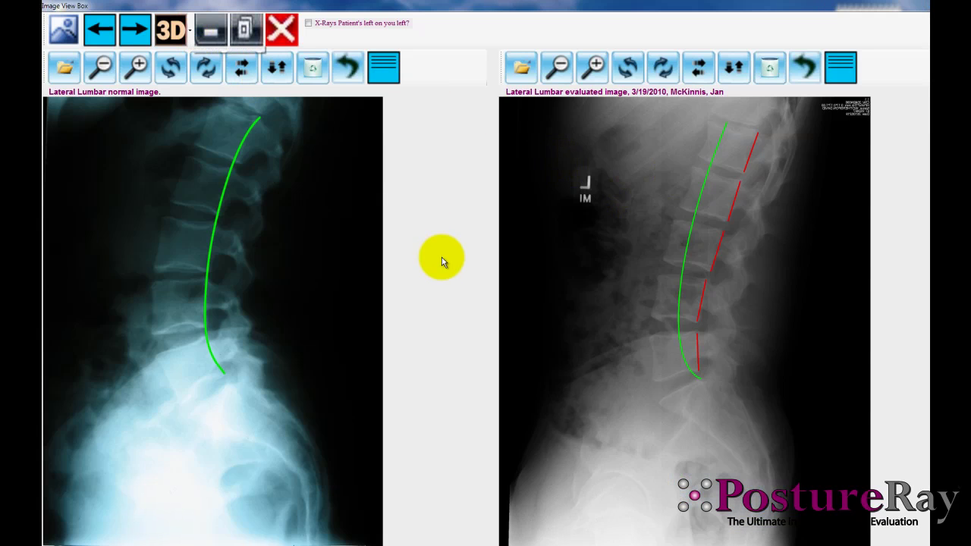
{"action": "left_click", "coordinate": [134, 30]}
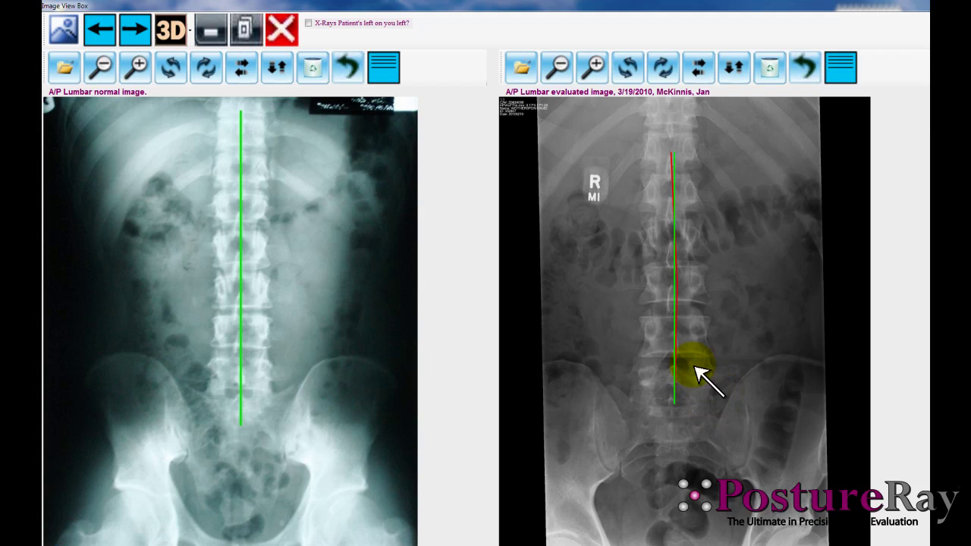
Bring up the New Animations category in the 3D dropdown over the A/P Lumbar pair.
{"action": "left_click", "coordinate": [185, 31]}
{"action": "left_click", "coordinate": [187, 27]}
{"action": "left_click", "coordinate": [192, 26]}
{"action": "left_click", "coordinate": [192, 26]}
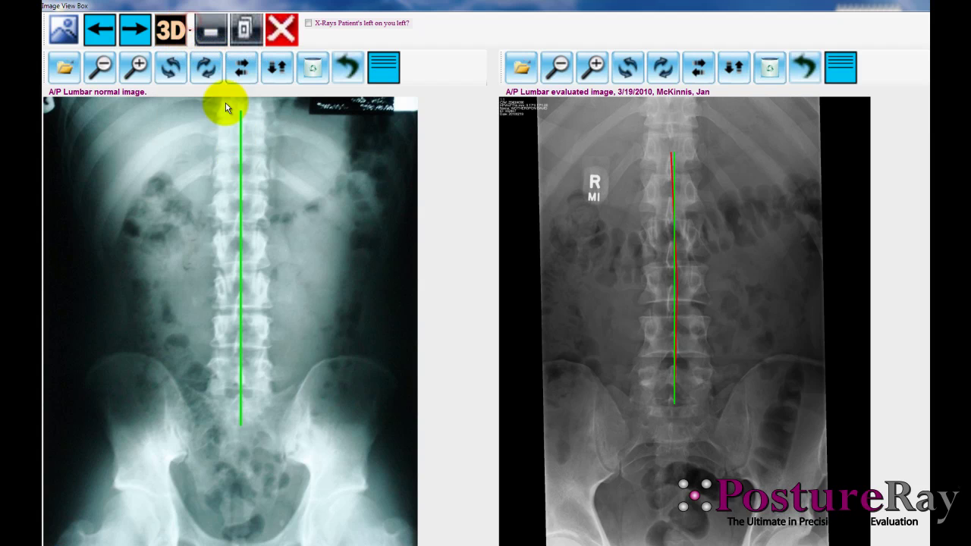
{"action": "left_click", "coordinate": [194, 27]}
Play a new lumbosacral 3D animation full-screen to its rear view, then close it.
{"action": "mouse_move", "coordinate": [210, 125]}
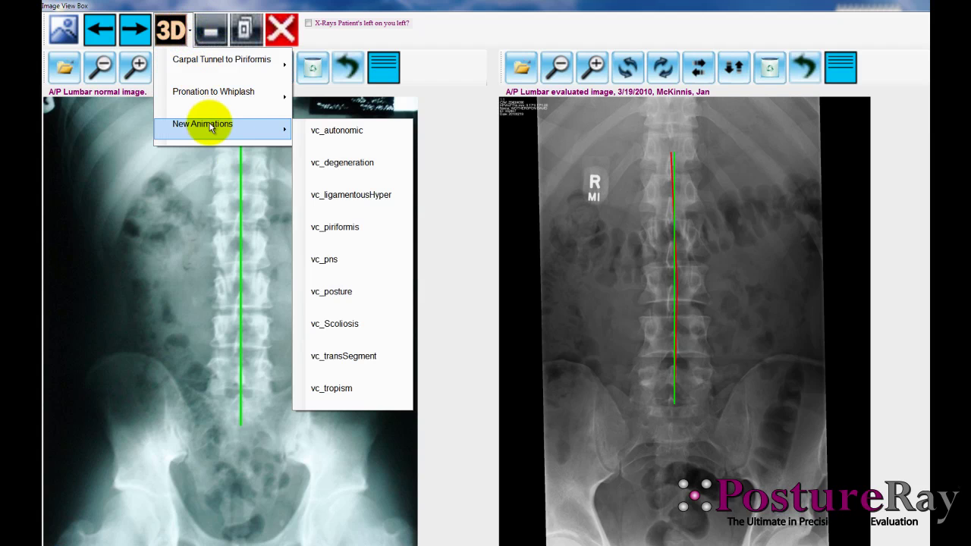
{"action": "left_click", "coordinate": [357, 390]}
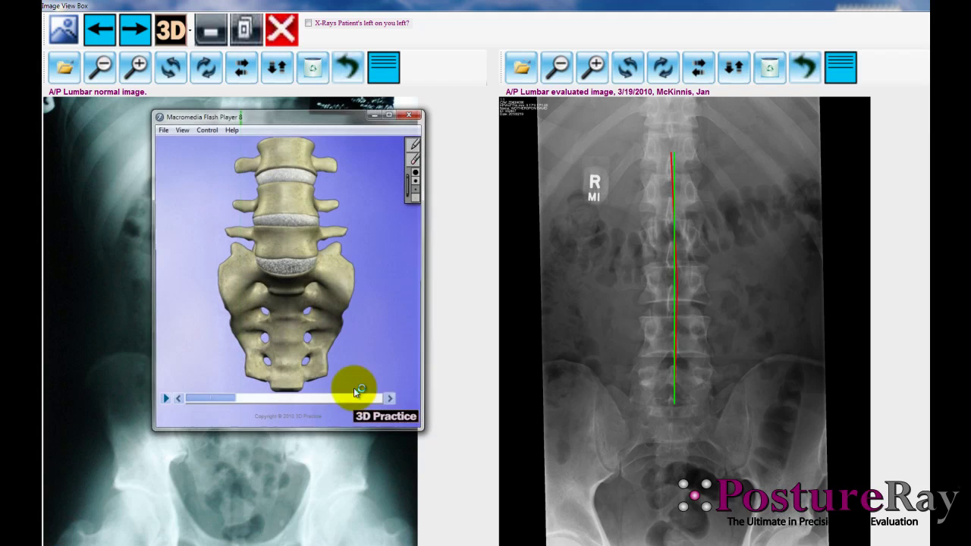
{"action": "left_click", "coordinate": [390, 113]}
{"action": "left_click", "coordinate": [274, 497]}
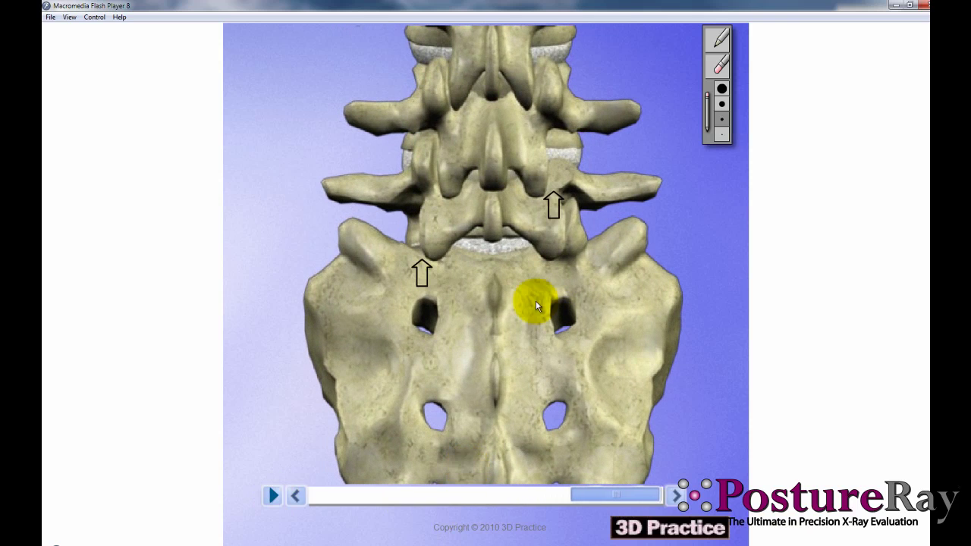
{"action": "left_click", "coordinate": [911, 5]}
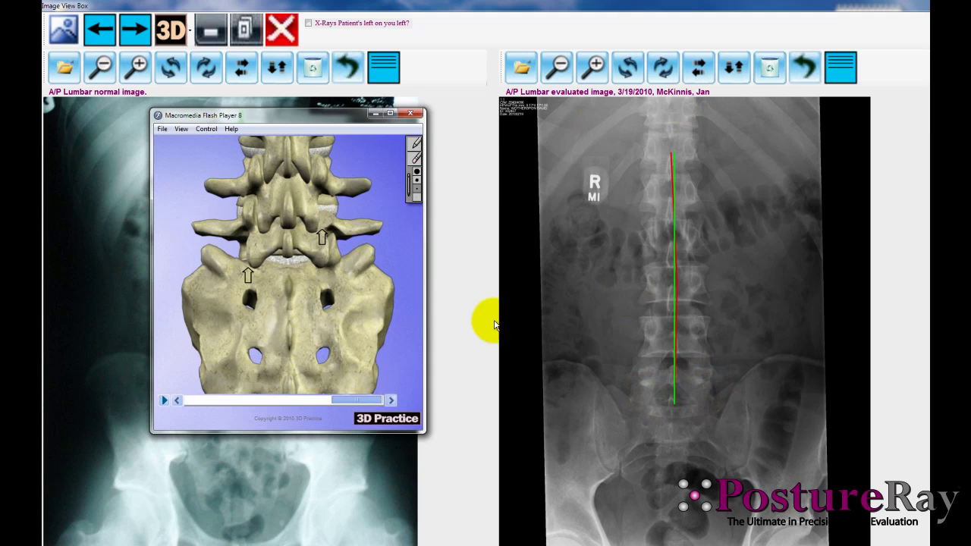
{"action": "left_click", "coordinate": [409, 115]}
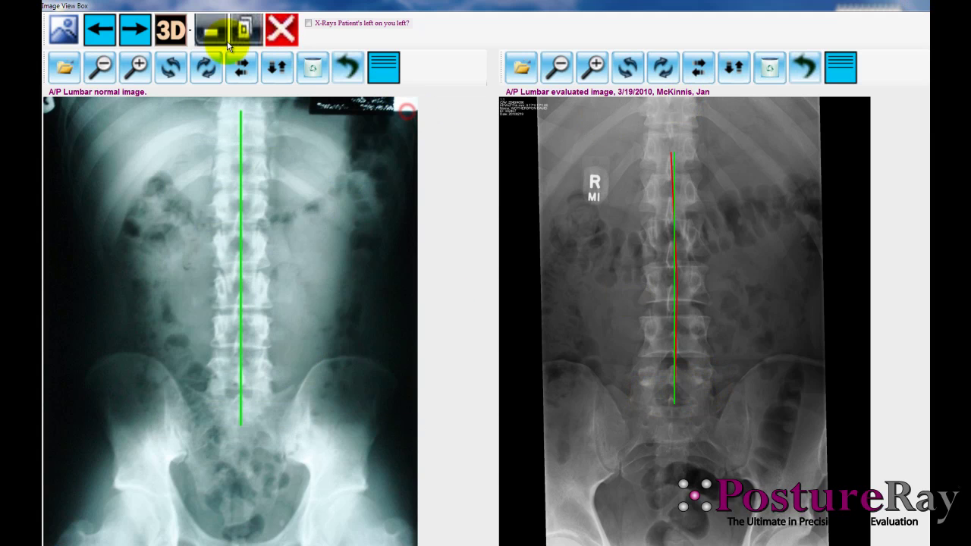
Start the vc_transSegment 3D animation from New Animations.
{"action": "left_click", "coordinate": [190, 31]}
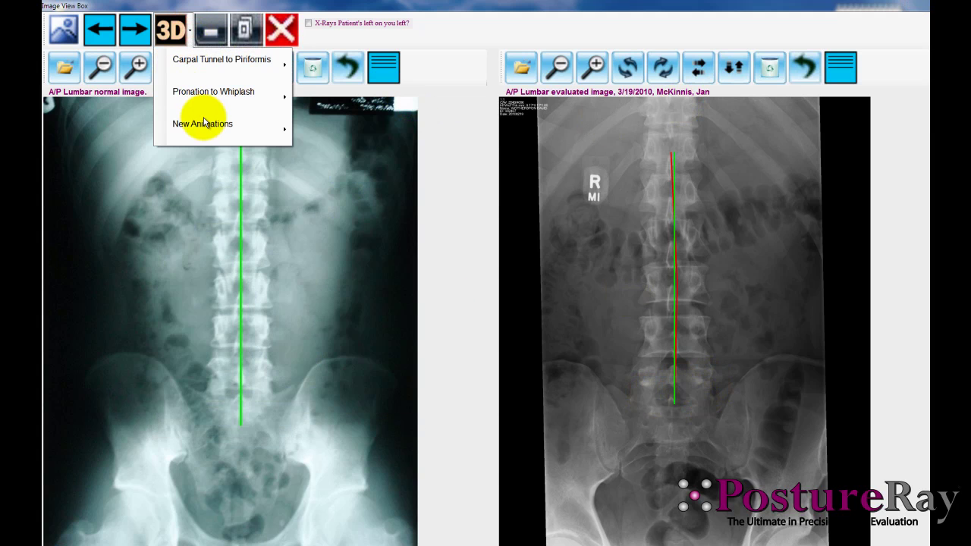
{"action": "mouse_move", "coordinate": [207, 126]}
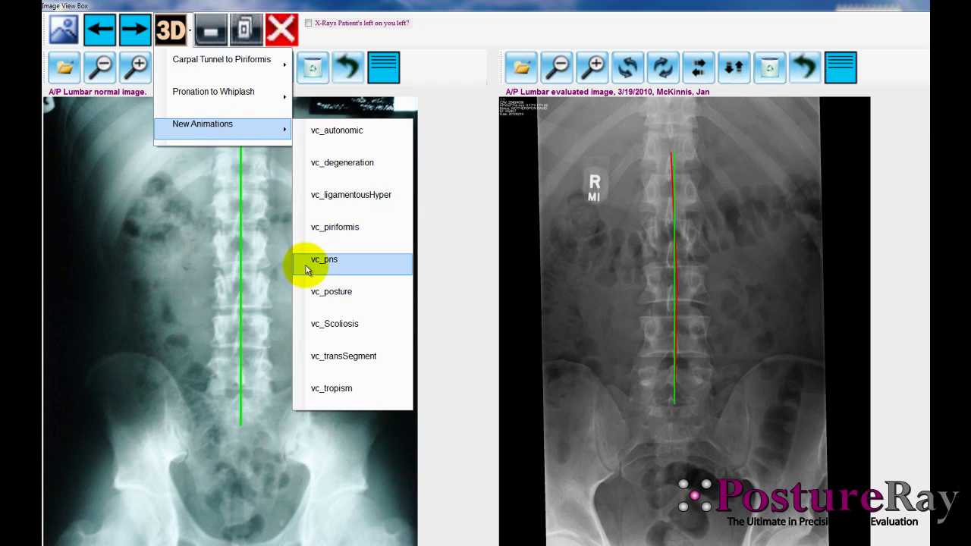
{"action": "left_click", "coordinate": [338, 356]}
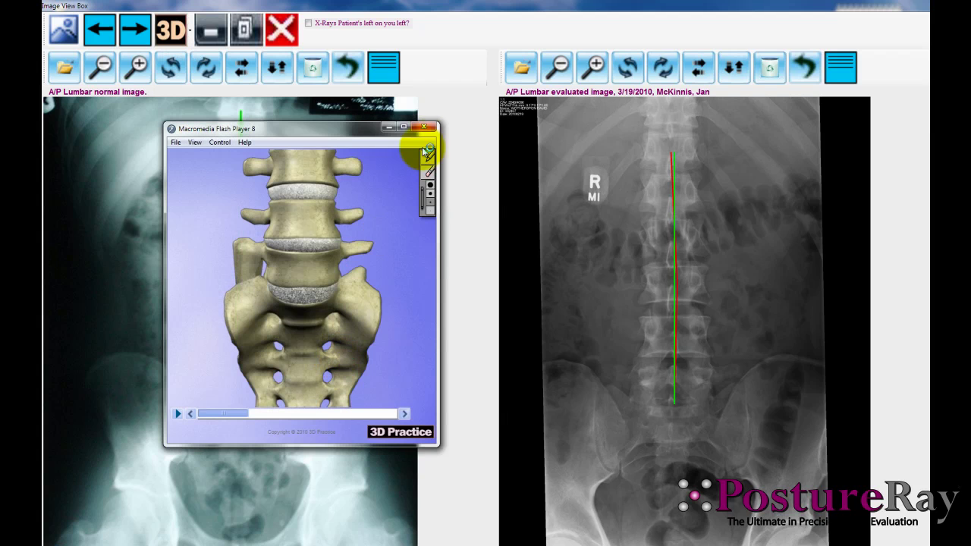
{"action": "left_click", "coordinate": [178, 414]}
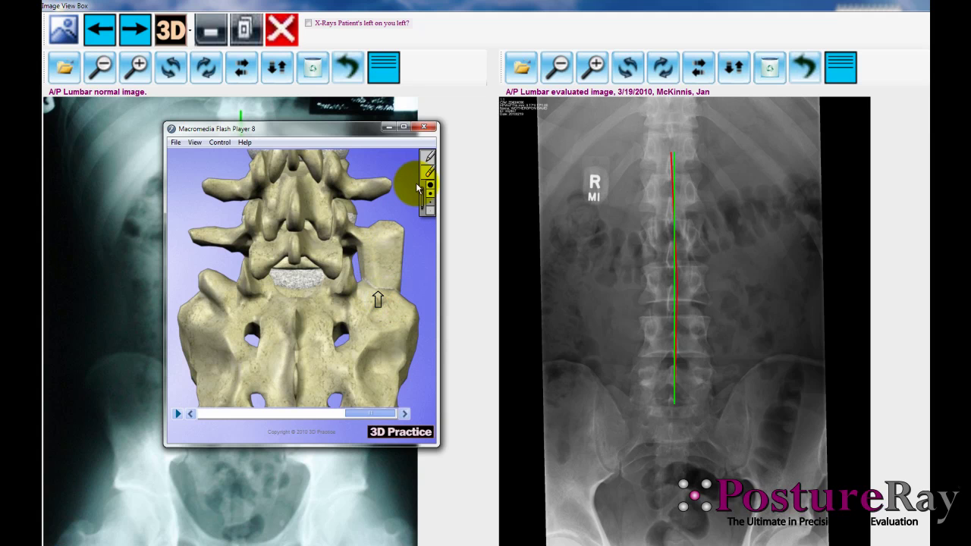
Circle the pedicle on the 3D spine with a yellow freehand loop, then close the animation.
{"action": "left_click", "coordinate": [430, 159]}
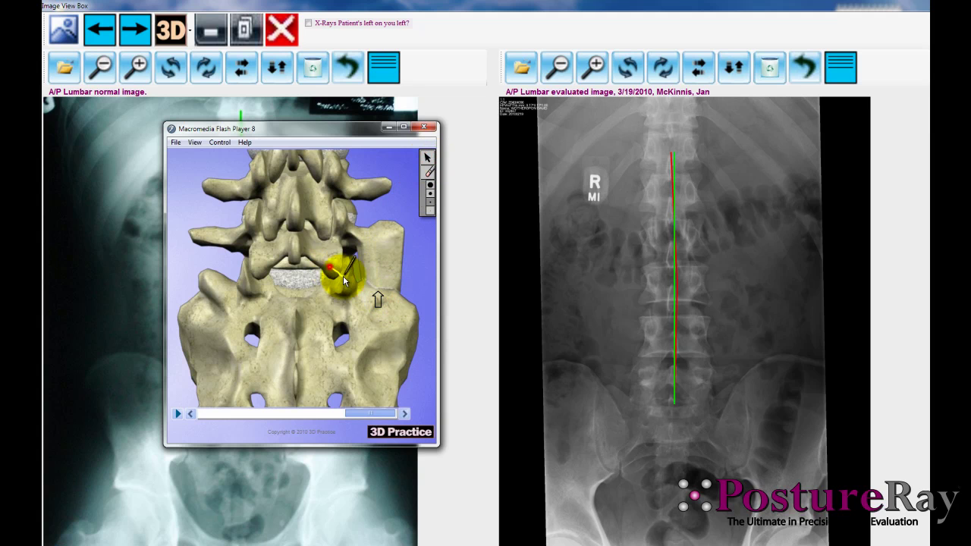
{"action": "mouse_move", "coordinate": [369, 290]}
{"action": "left_mouse_down"}
{"action": "mouse_move", "coordinate": [346, 293]}
{"action": "mouse_move", "coordinate": [392, 276]}
{"action": "mouse_move", "coordinate": [329, 297]}
{"action": "mouse_move", "coordinate": [354, 316]}
{"action": "mouse_move", "coordinate": [394, 258]}
{"action": "left_mouse_up"}
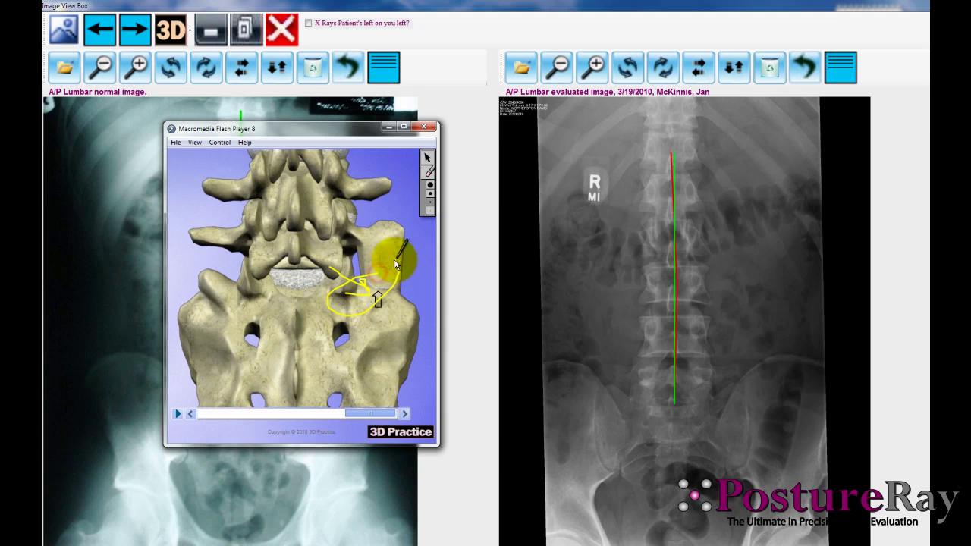
{"action": "left_click", "coordinate": [732, 364]}
{"action": "left_click", "coordinate": [425, 126]}
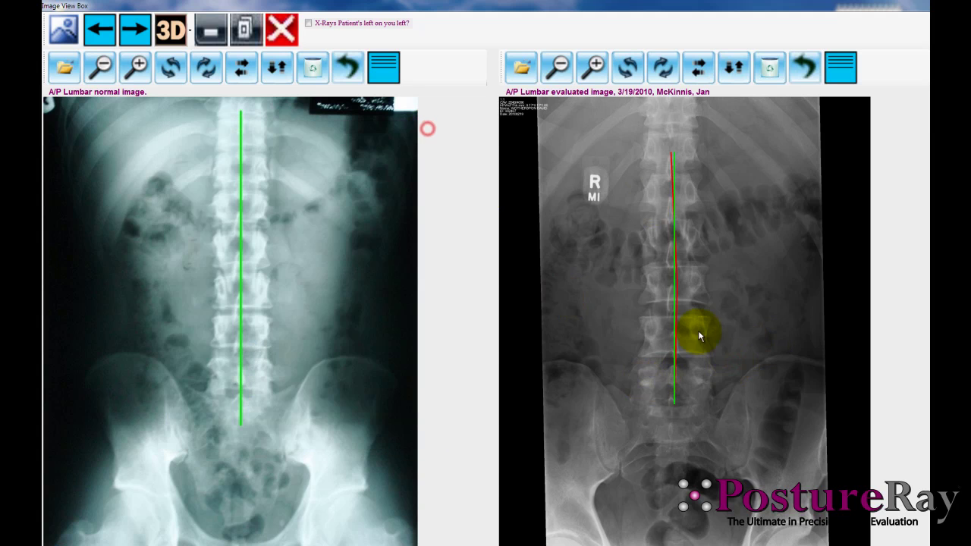
Draw a blue freehand loop beside the lower lumbar spine on the evaluated A/P X-ray.
{"action": "mouse_move", "coordinate": [727, 374]}
{"action": "left_mouse_down"}
{"action": "mouse_move", "coordinate": [755, 430]}
{"action": "mouse_move", "coordinate": [736, 366]}
{"action": "left_mouse_up"}
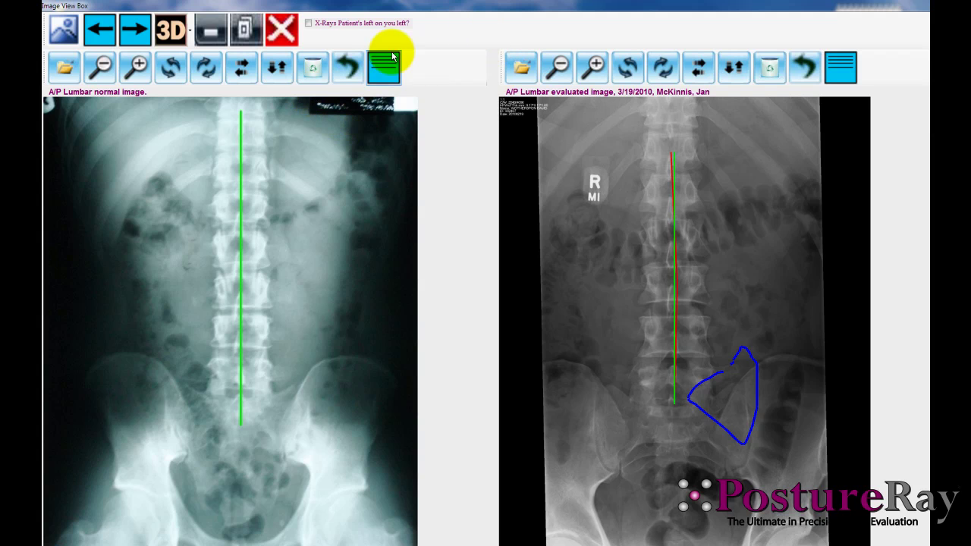
{"action": "left_click", "coordinate": [191, 34]}
{"action": "left_click", "coordinate": [191, 34]}
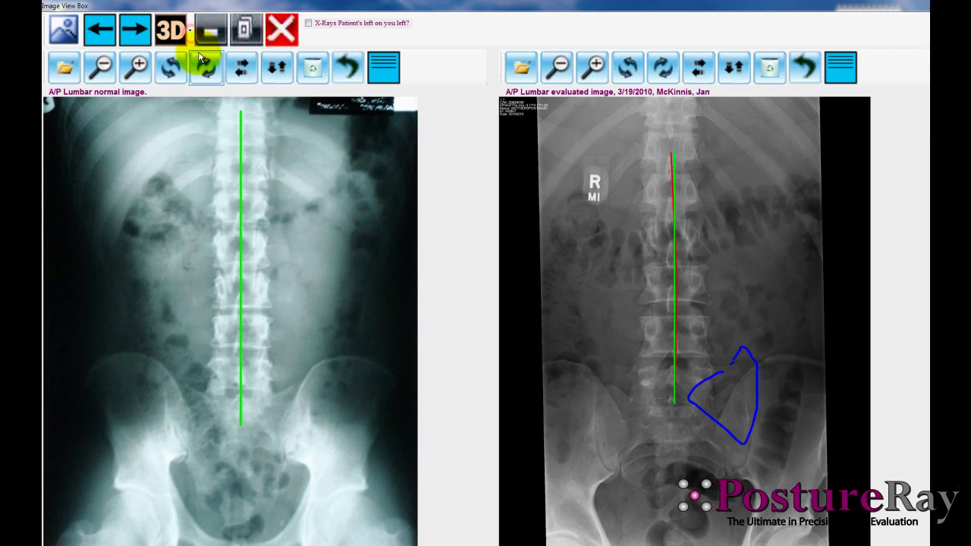
{"action": "left_click", "coordinate": [193, 36]}
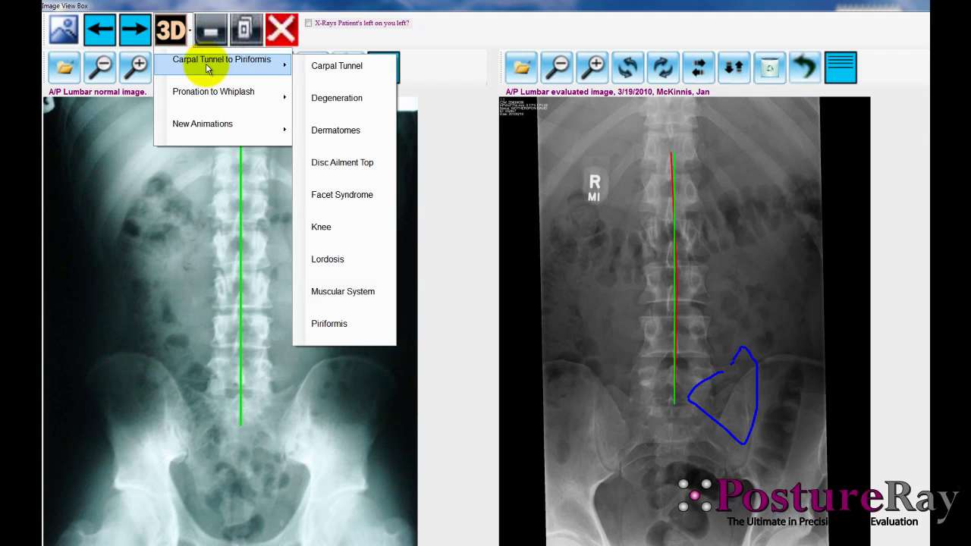
{"action": "mouse_move", "coordinate": [211, 96]}
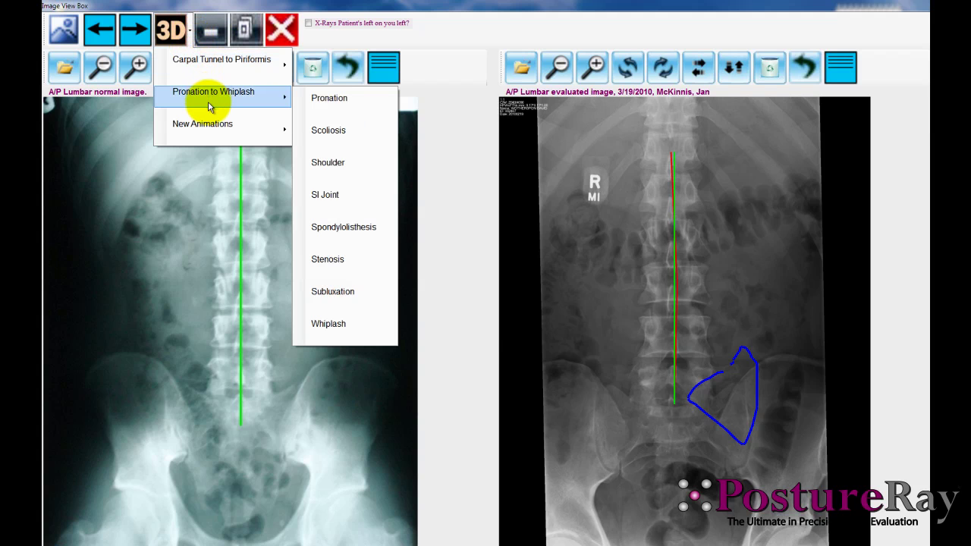
{"action": "mouse_move", "coordinate": [212, 131]}
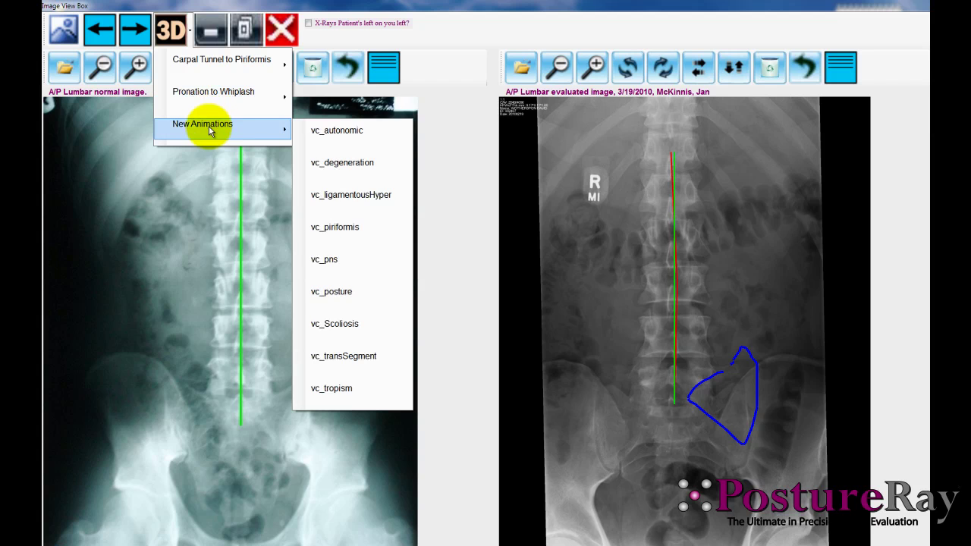
{"action": "left_click", "coordinate": [436, 38]}
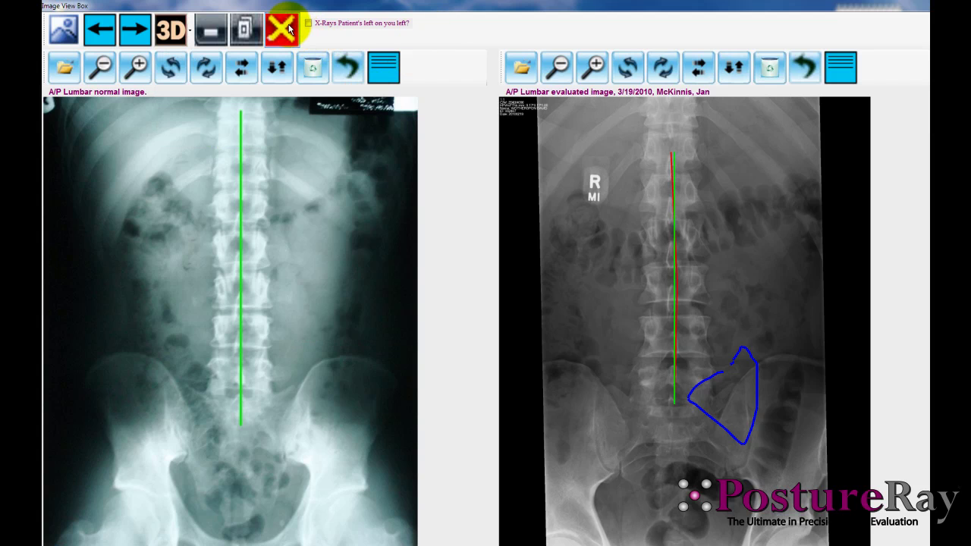